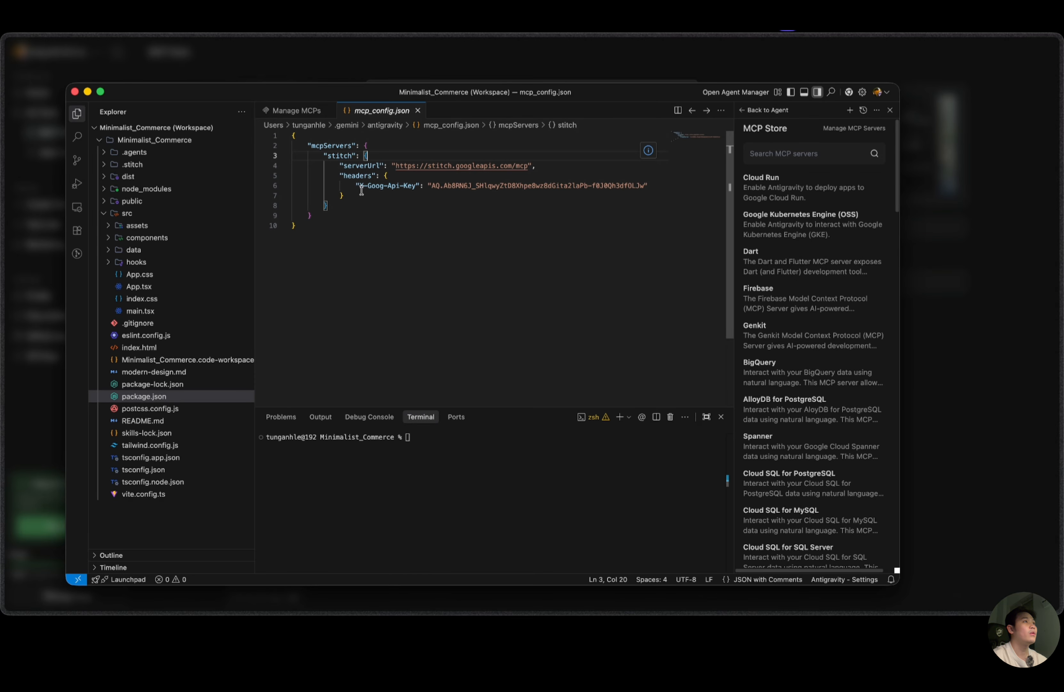
Copy the Other IDEs configuration from the TestSprite MCP setup page in the browser and paste it after the stitch entry in mcp_config.json.
click(400, 72)
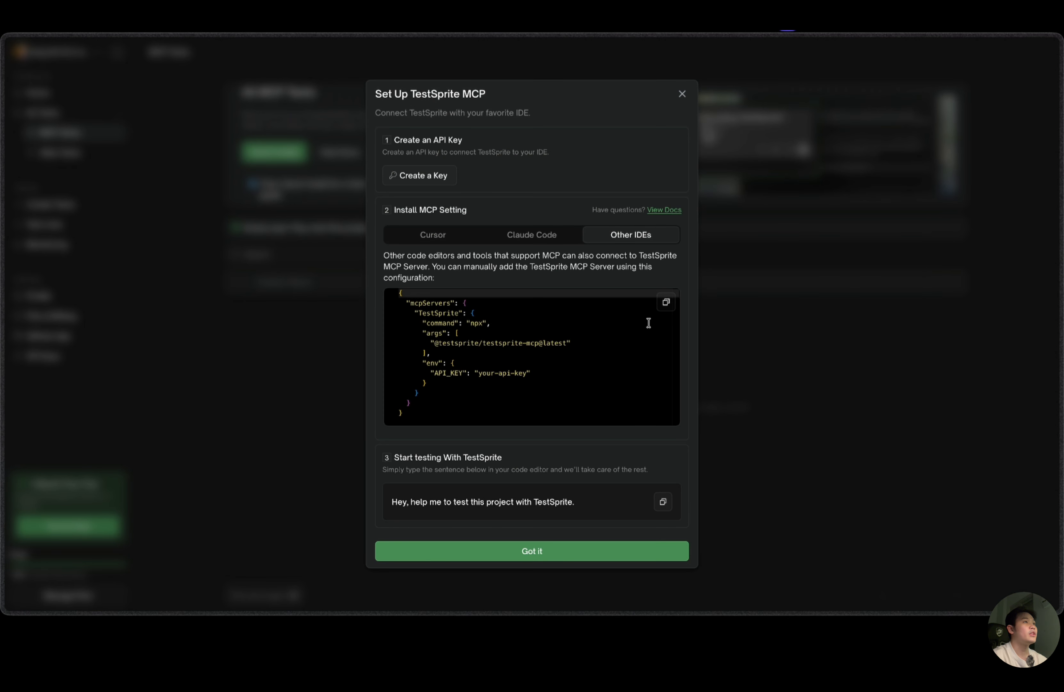
click(667, 303)
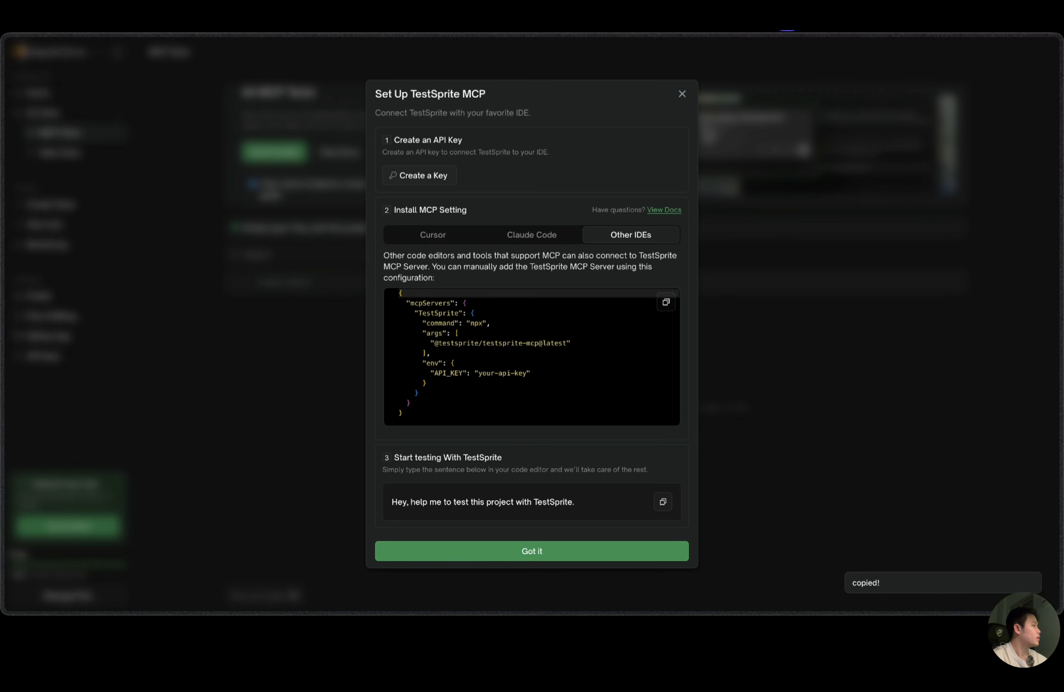
key(super+Tab)
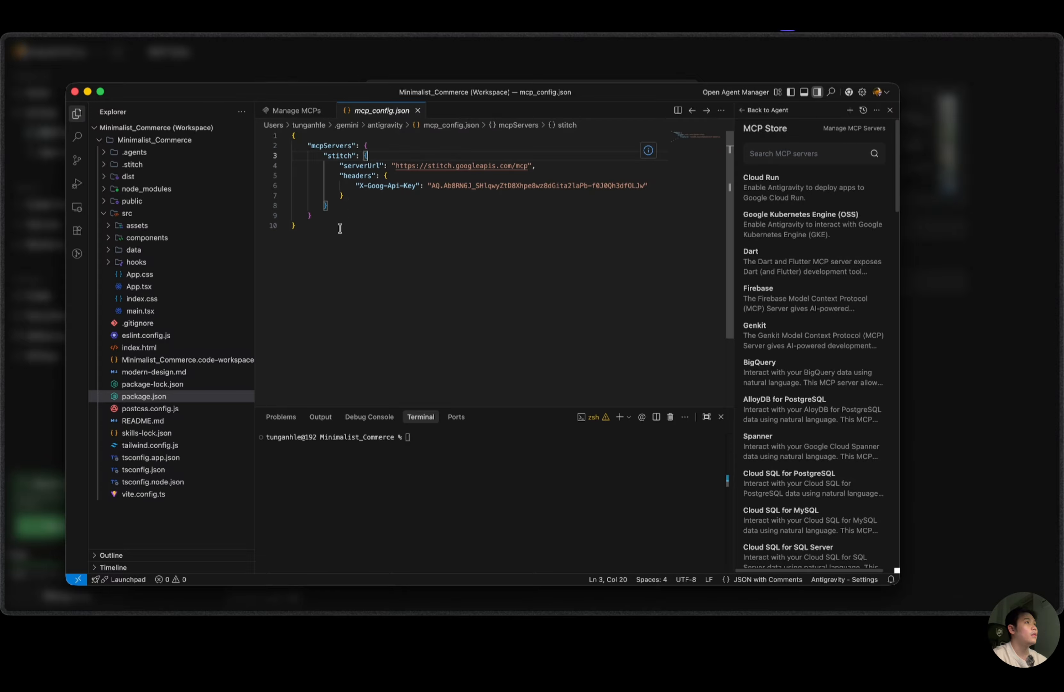
key(Down)
key(Down)
key(Down)
key(Down)
key(Down)
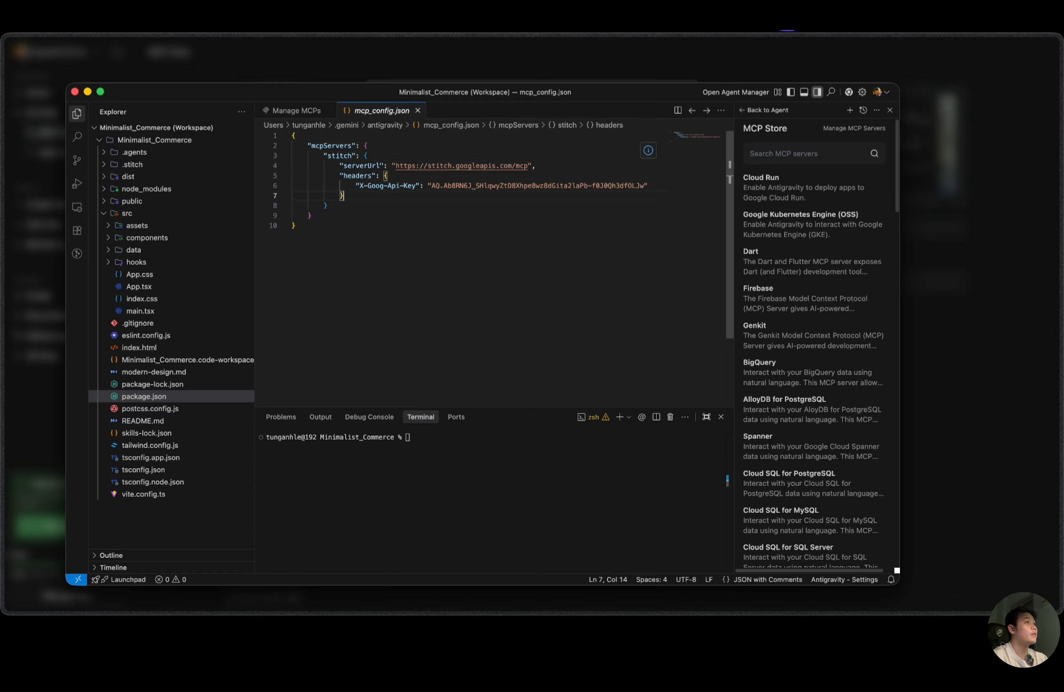
text(,)
key(Return)
key(super+v)
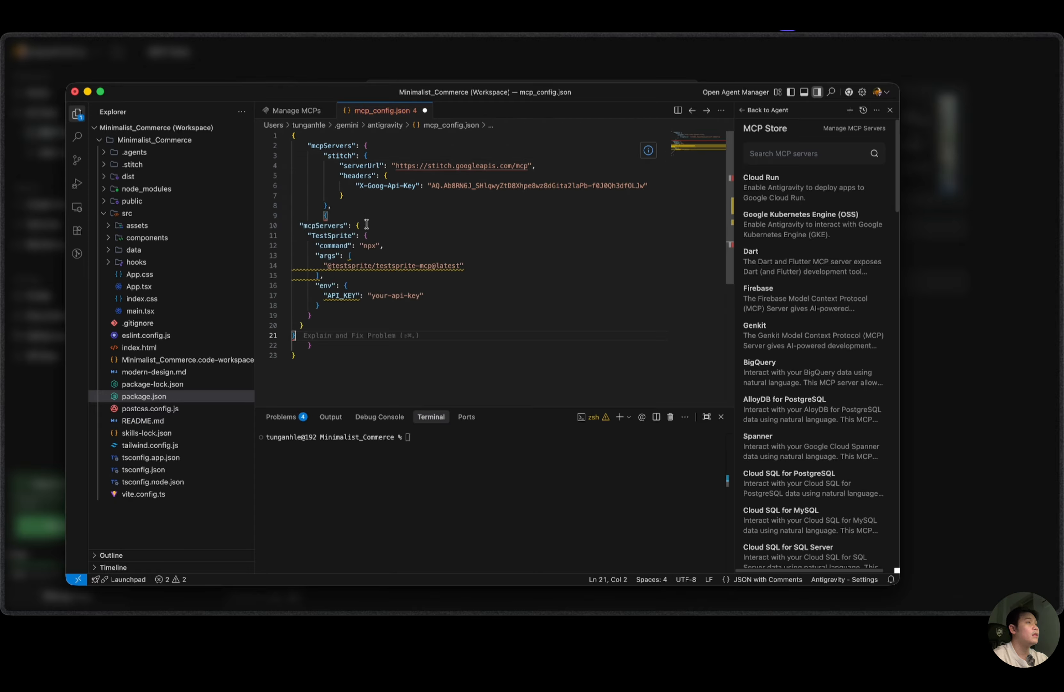
Remove the pasted block's duplicate opening brace, "mcpServers" line and surplus closing braces so TestSprite sits alongside stitch.
drag(366, 225, 360, 226)
click(299, 218)
triple_click(353, 227)
key(BackSpace)
key(BackSpace)
key(BackSpace)
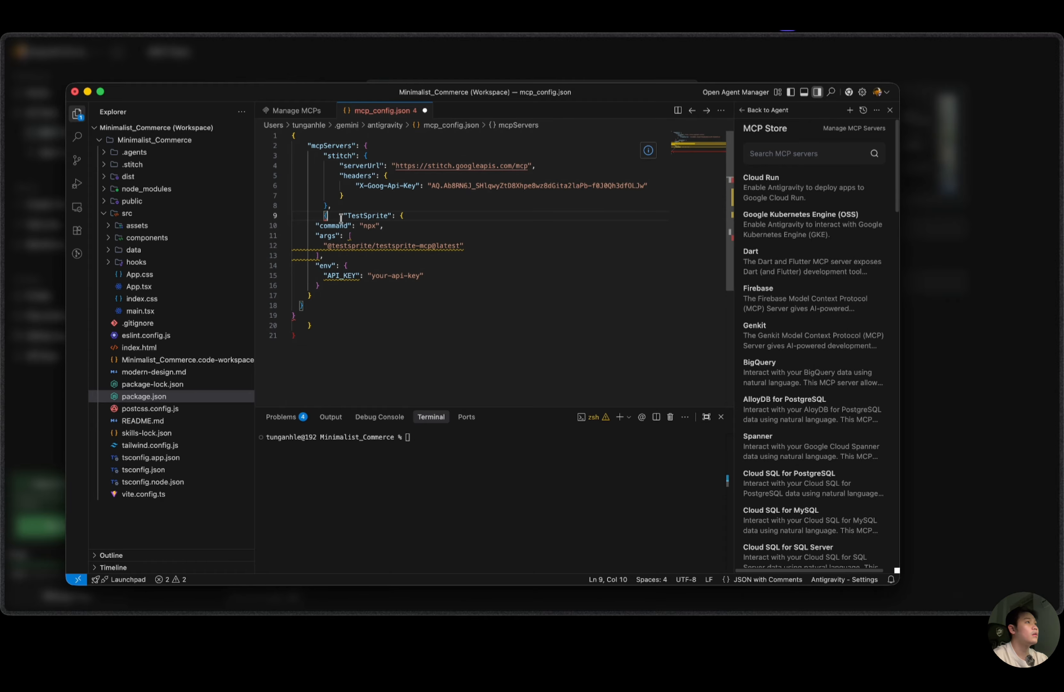
click(318, 321)
key(BackSpace)
key(BackSpace)
key(BackSpace)
key(BackSpace)
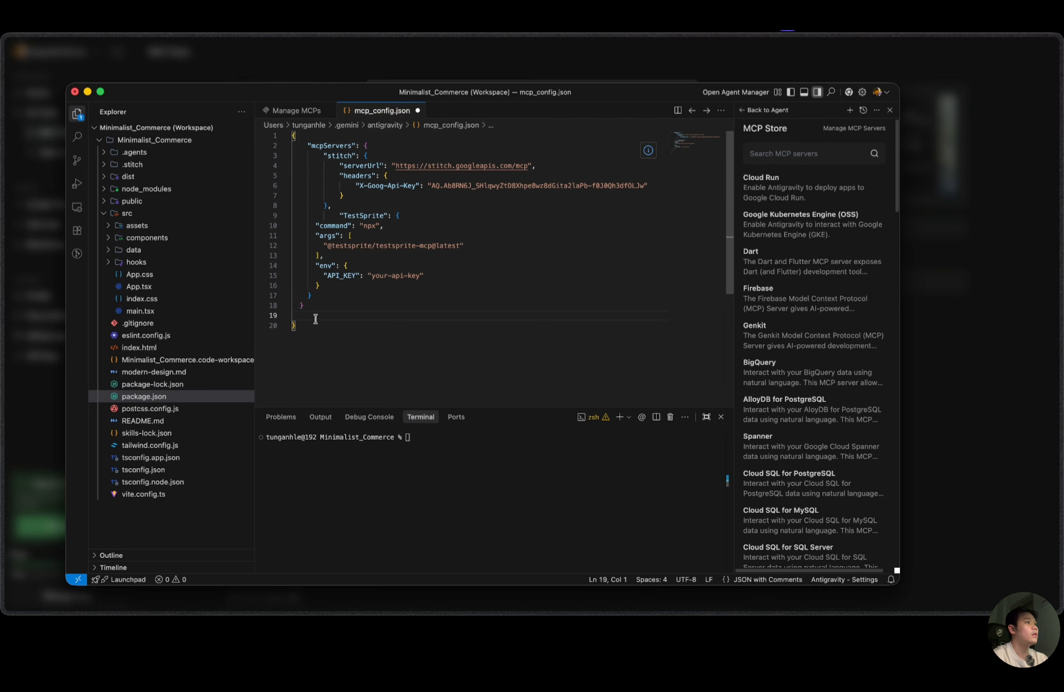
key(BackSpace)
Format mcp_config.json to fix the indentation of the TestSprite entry.
right_click(411, 217)
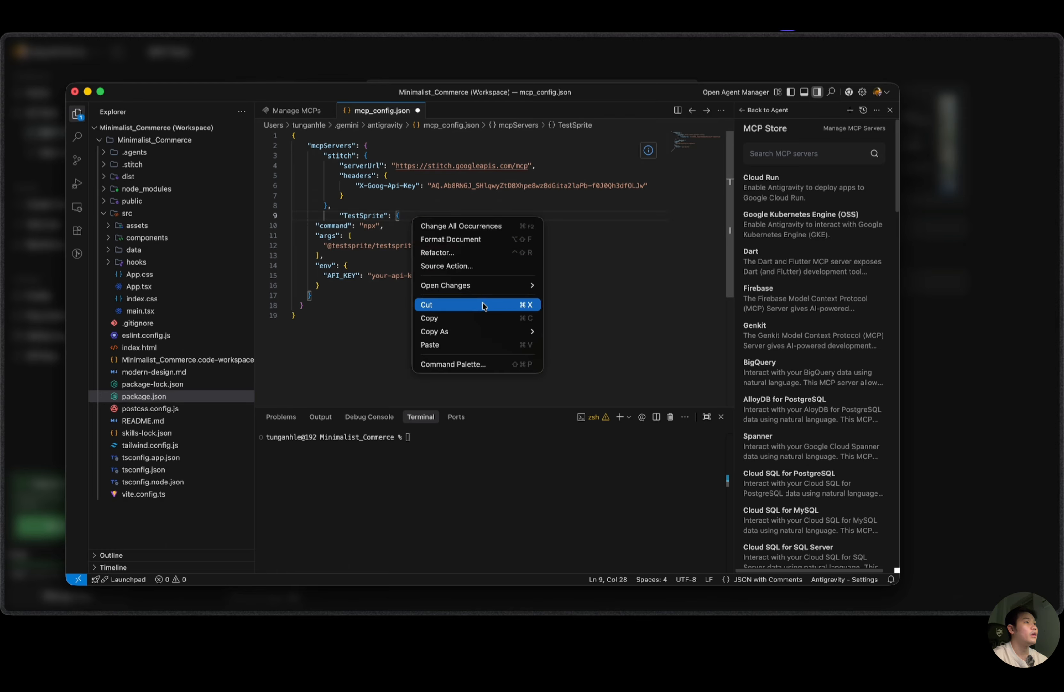
click(474, 240)
click(414, 223)
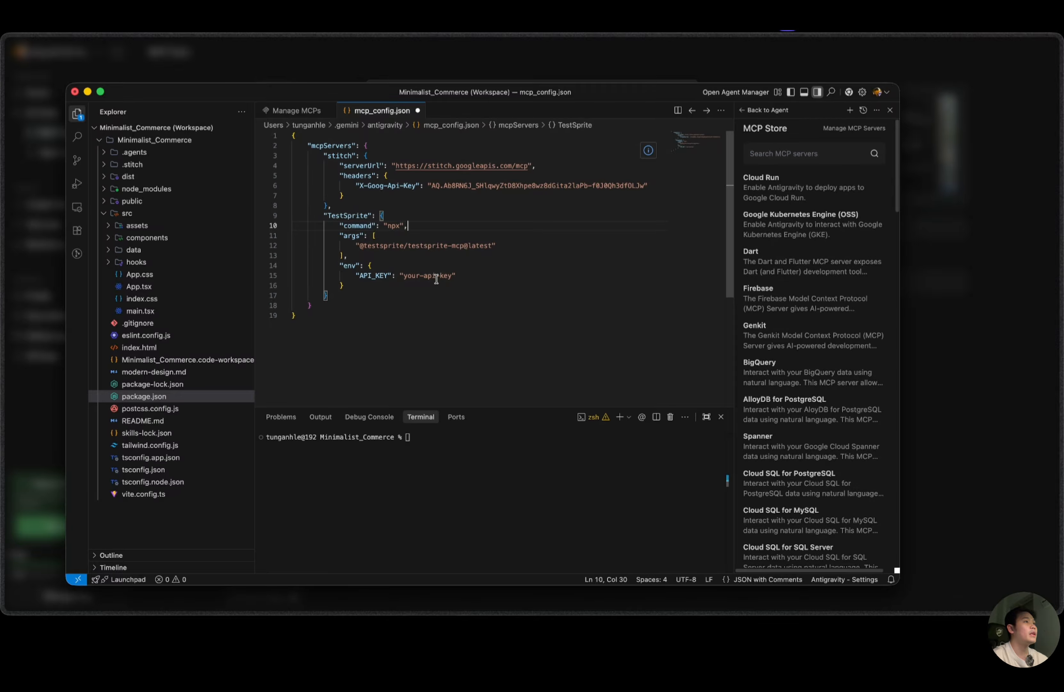
Switch to the browser and copy the newly created API key from the TestSprite API Keys page.
click(408, 66)
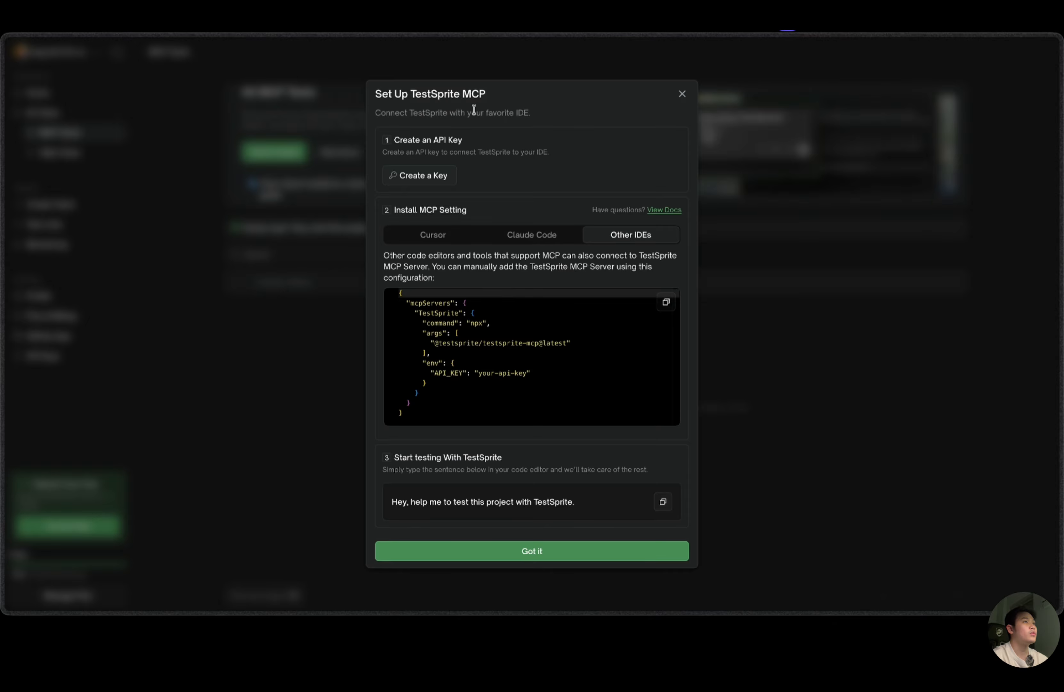
mouse_move(3, 170)
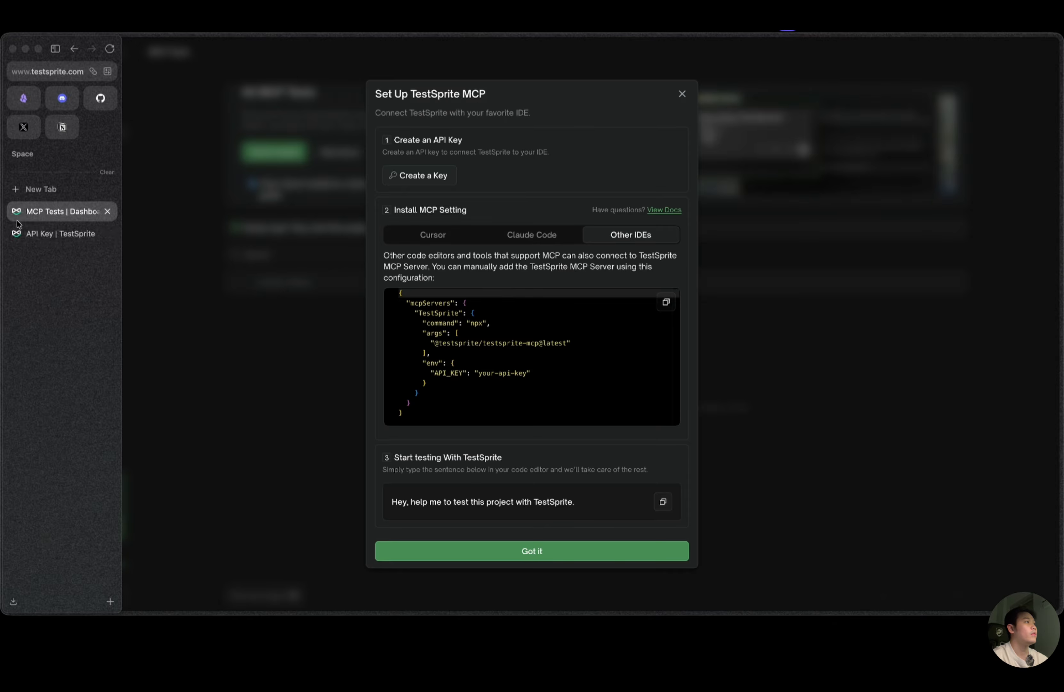
click(107, 233)
click(650, 330)
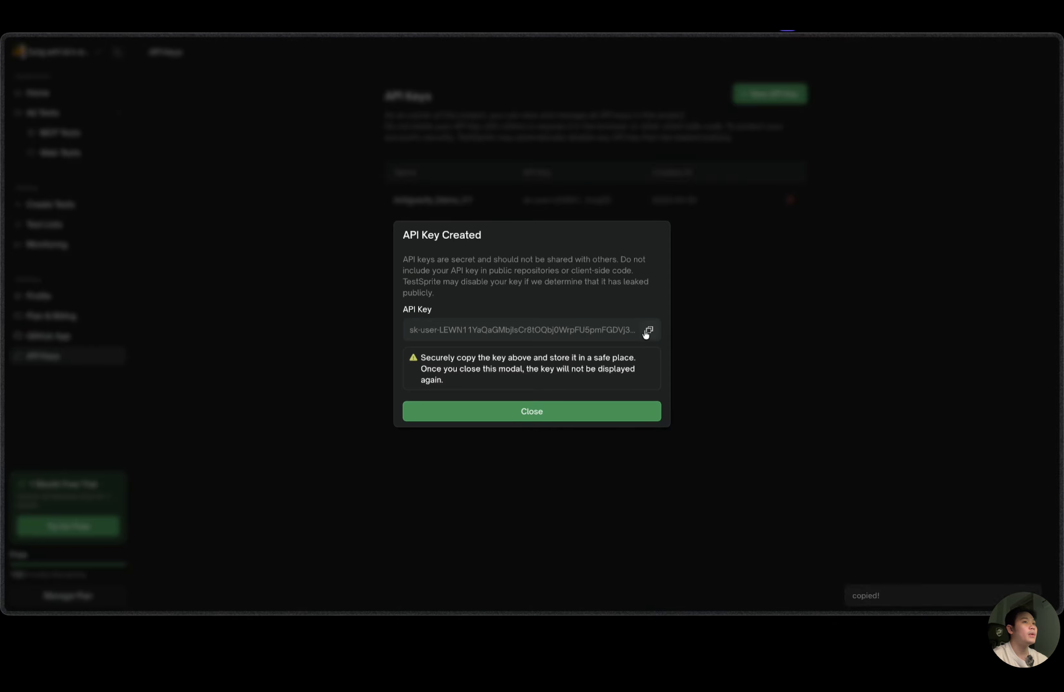
mouse_move(4, 341)
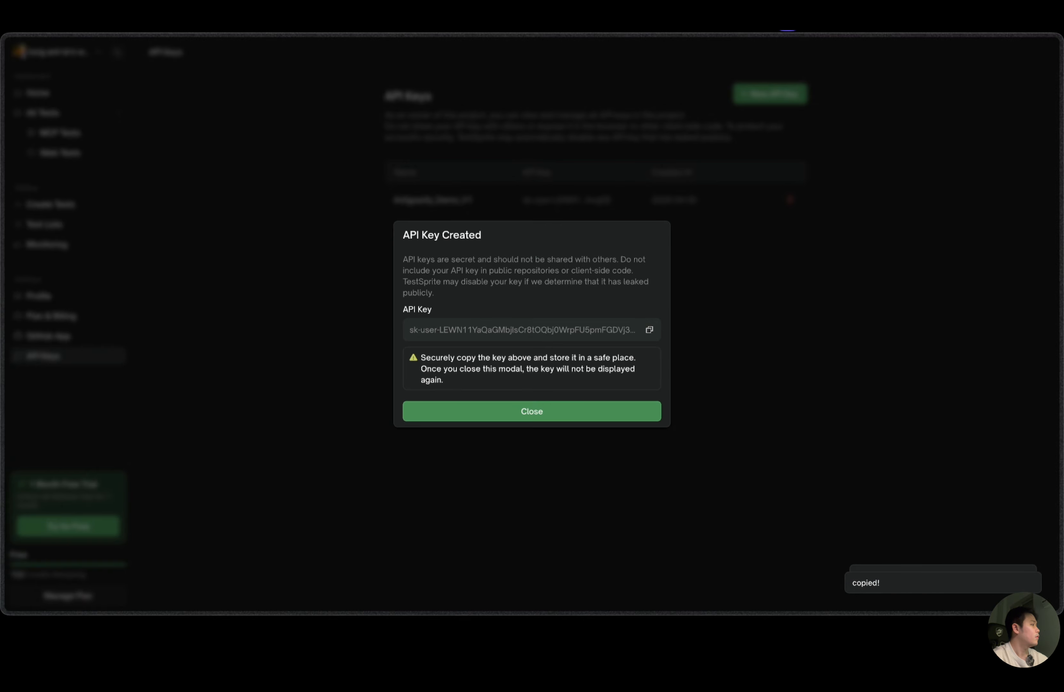
Return to Antigravity, replace the your-api-key placeholder in TestSprite's API_KEY with the copied API key, and save mcp_config.json.
key(super+Tab)
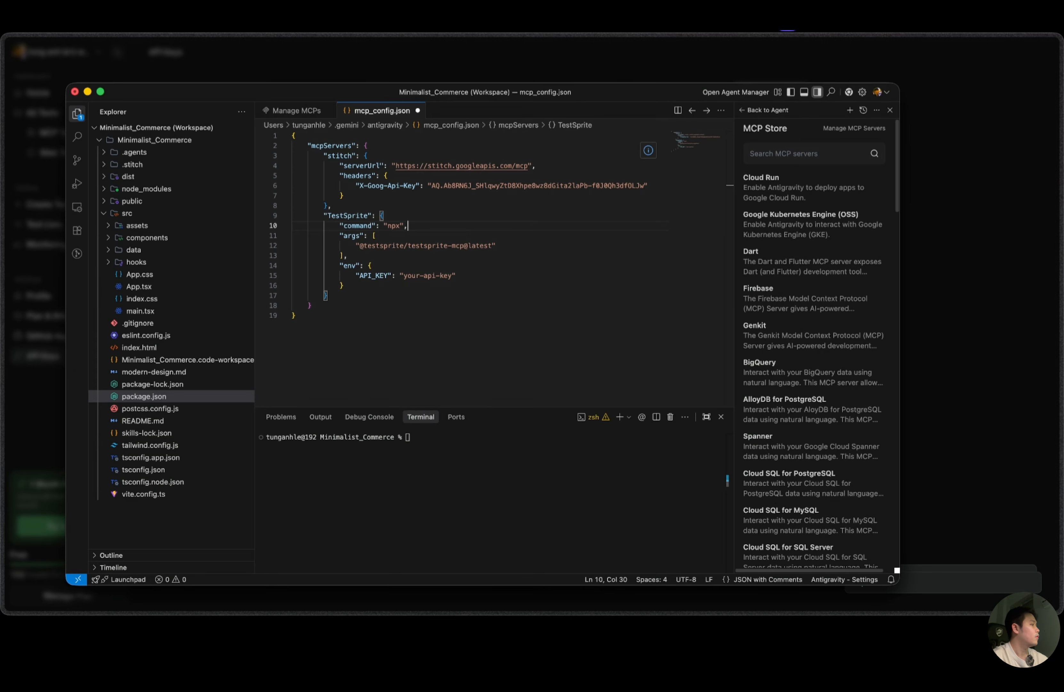
click(453, 275)
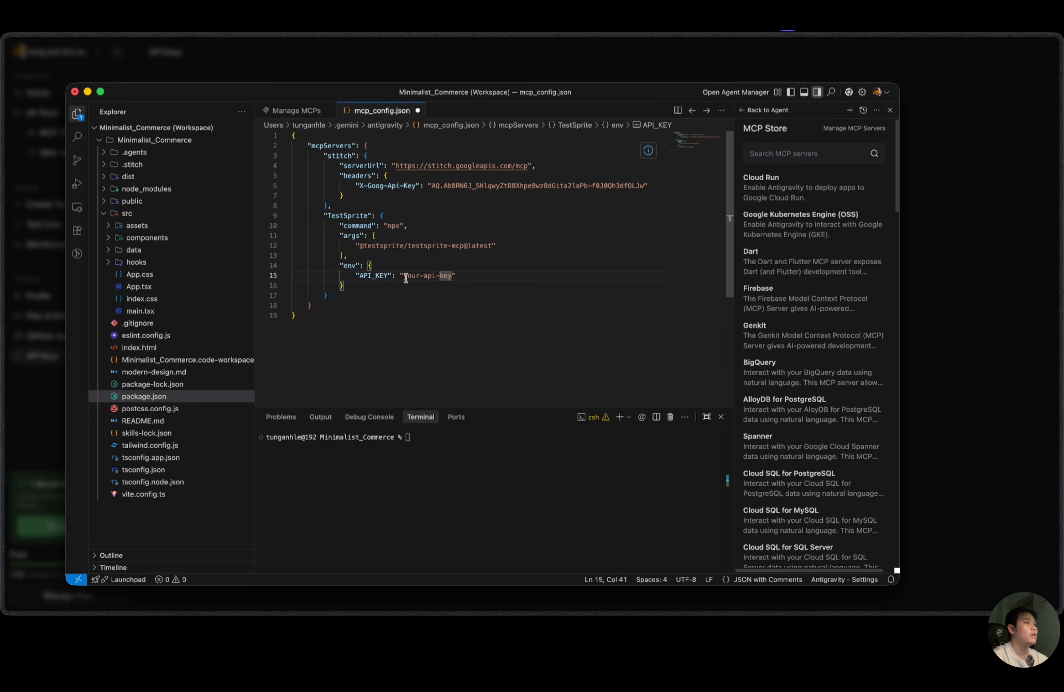
shift+click(404, 276)
key(super+v)
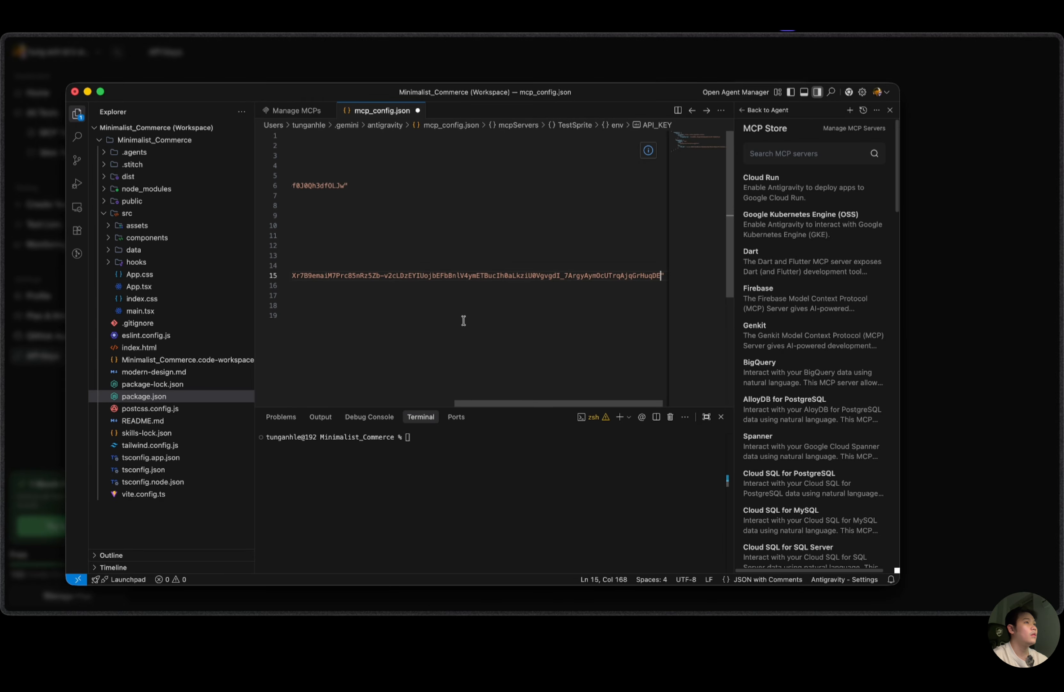
drag(542, 404, 338, 404)
key(super+s)
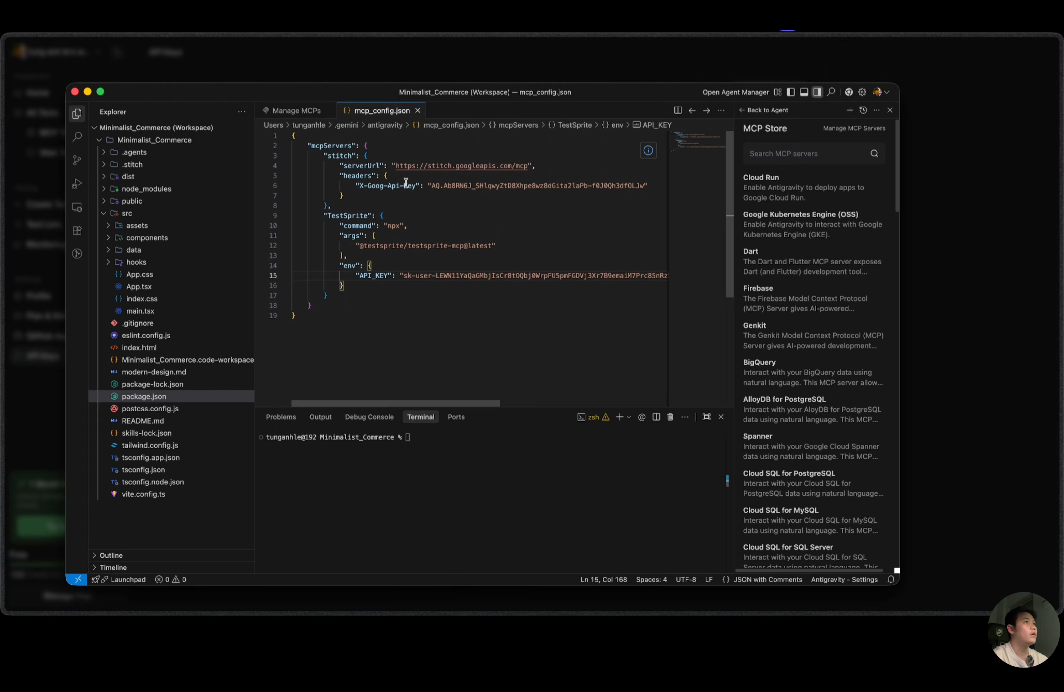
Refresh the list of managed MCP servers to load the TestSprite server.
click(305, 118)
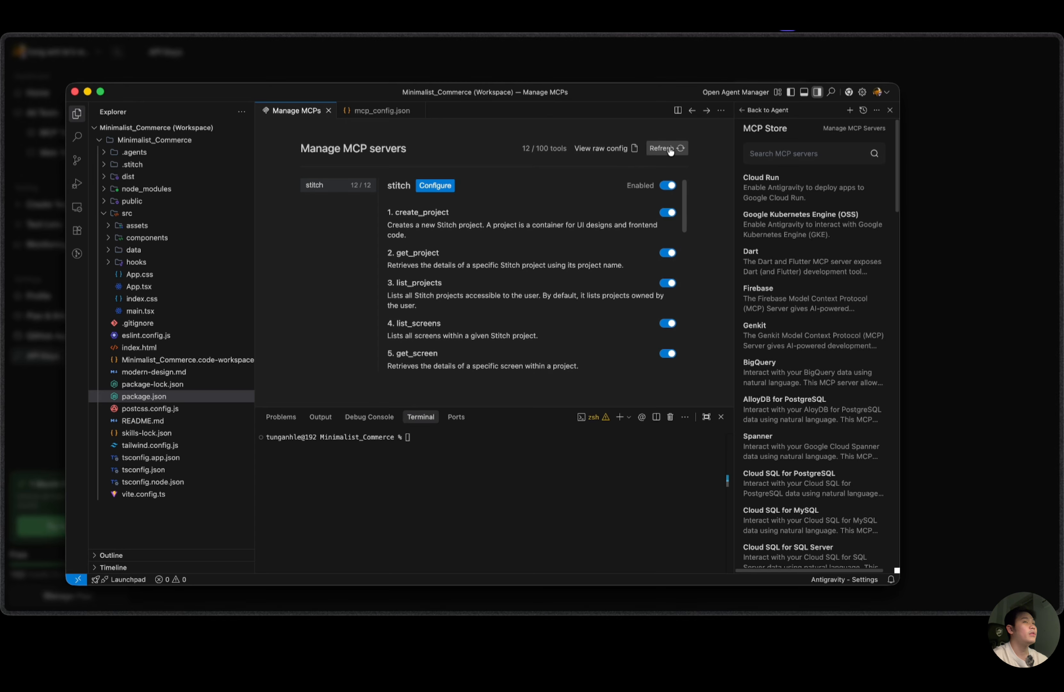
click(670, 149)
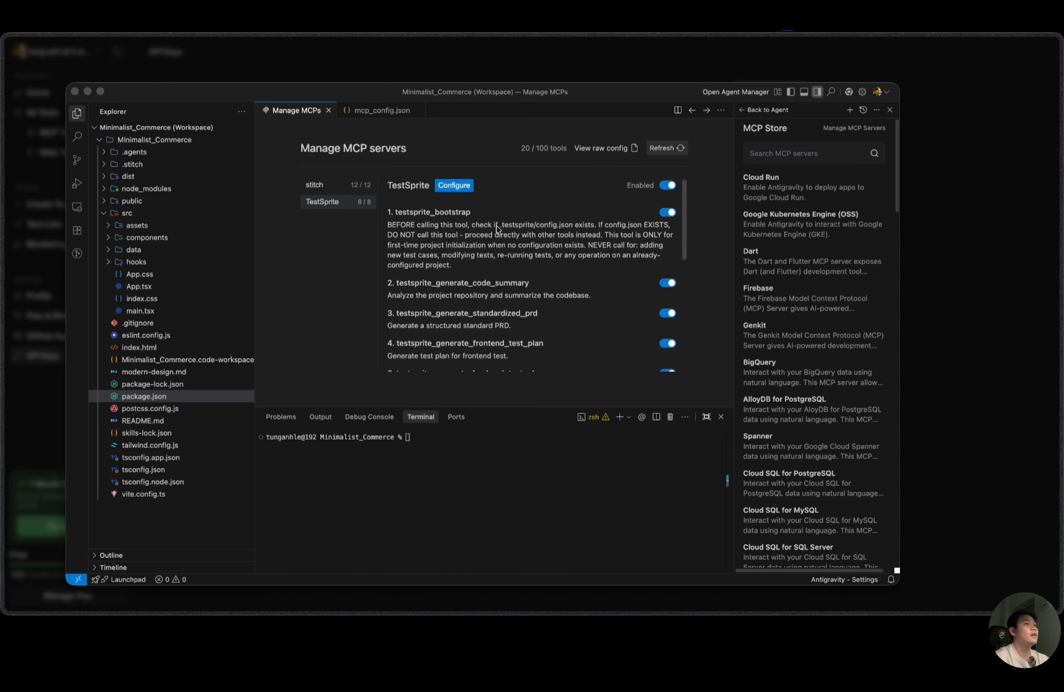
Review the tools and descriptions offered by the TestSprite MCP server.
scroll(419, 223, down, 1)
scroll(420, 223, up, 1)
scroll(433, 244, down, 1)
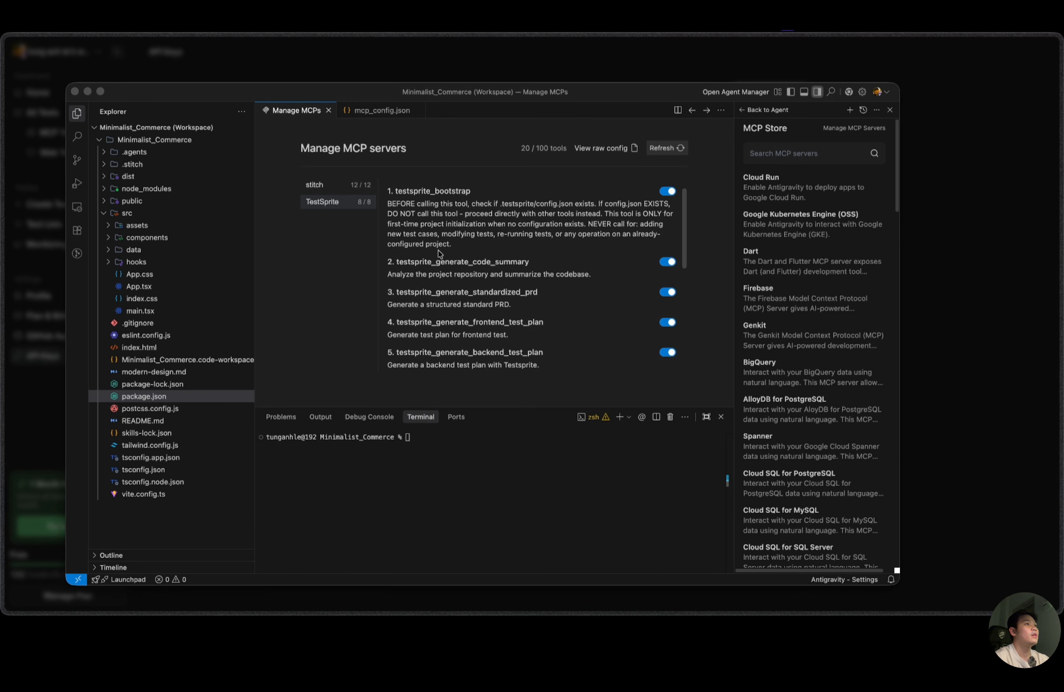
scroll(438, 252, down, 3)
scroll(433, 247, up, 4)
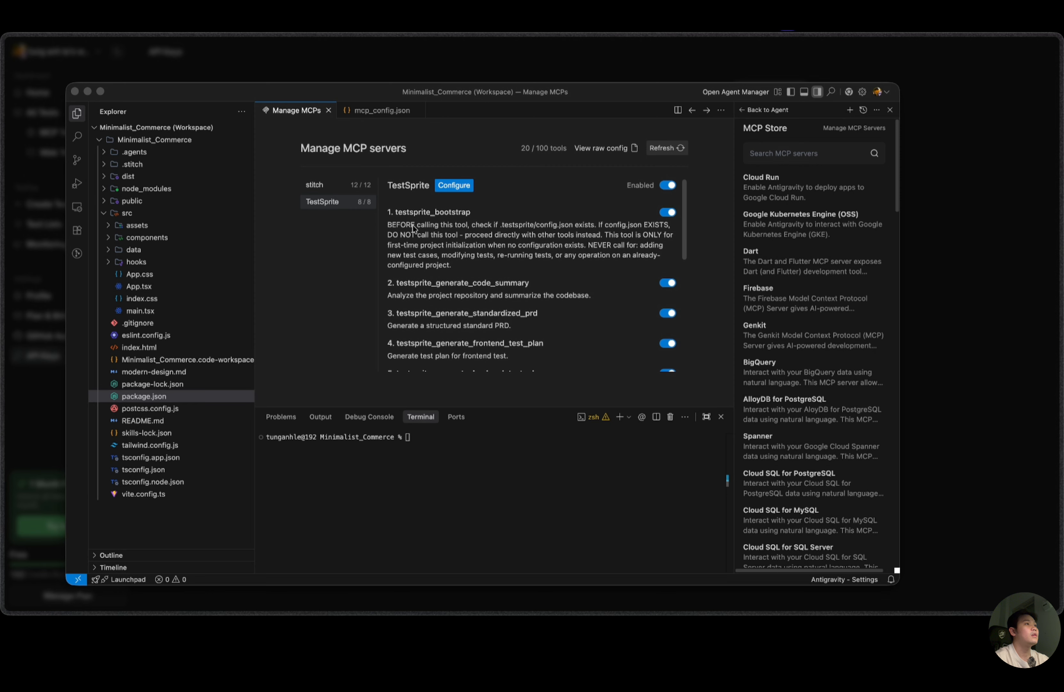
scroll(461, 299, down, 3)
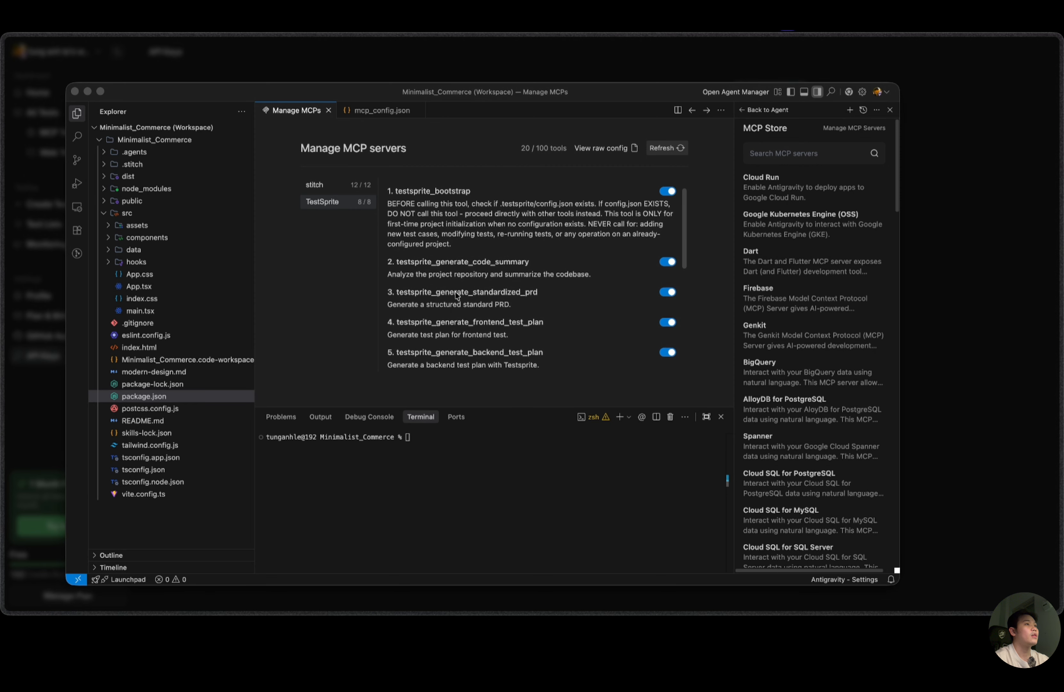
scroll(445, 292, down, 5)
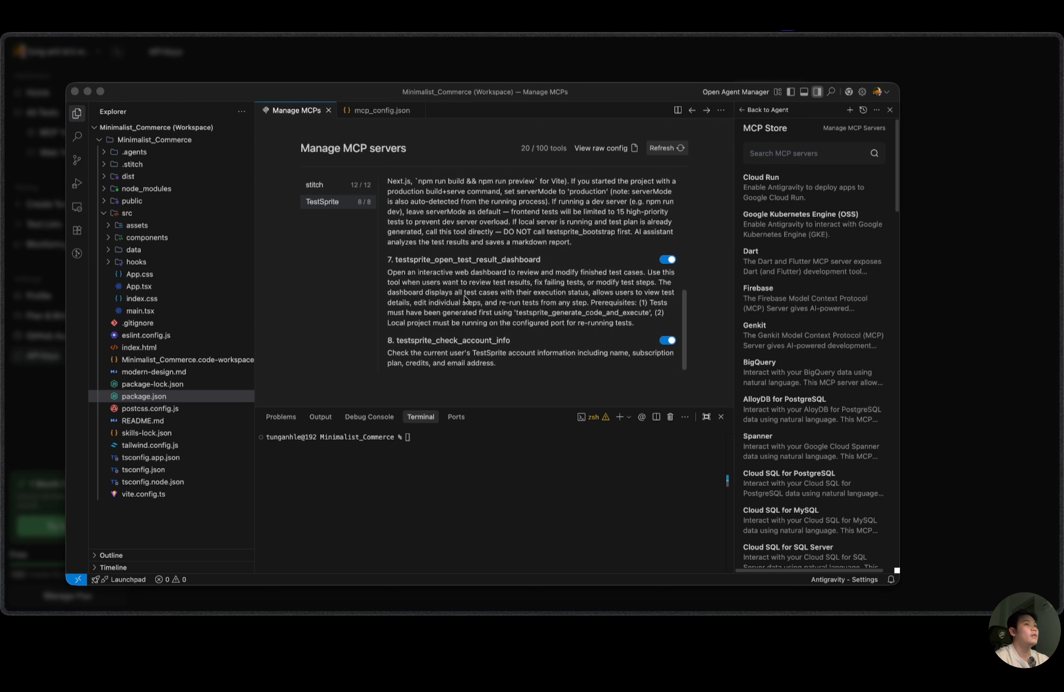
scroll(463, 287, up, 10)
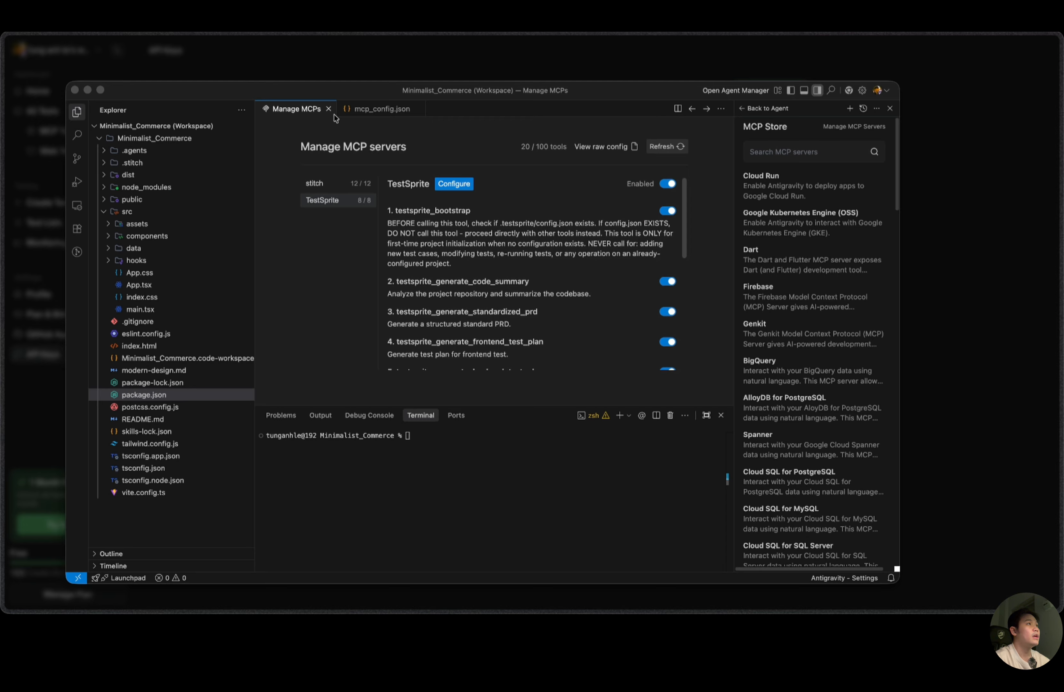
Return from the MCP Store to the agent chat and close the Manage MCPs and mcp_config.json files.
click(746, 109)
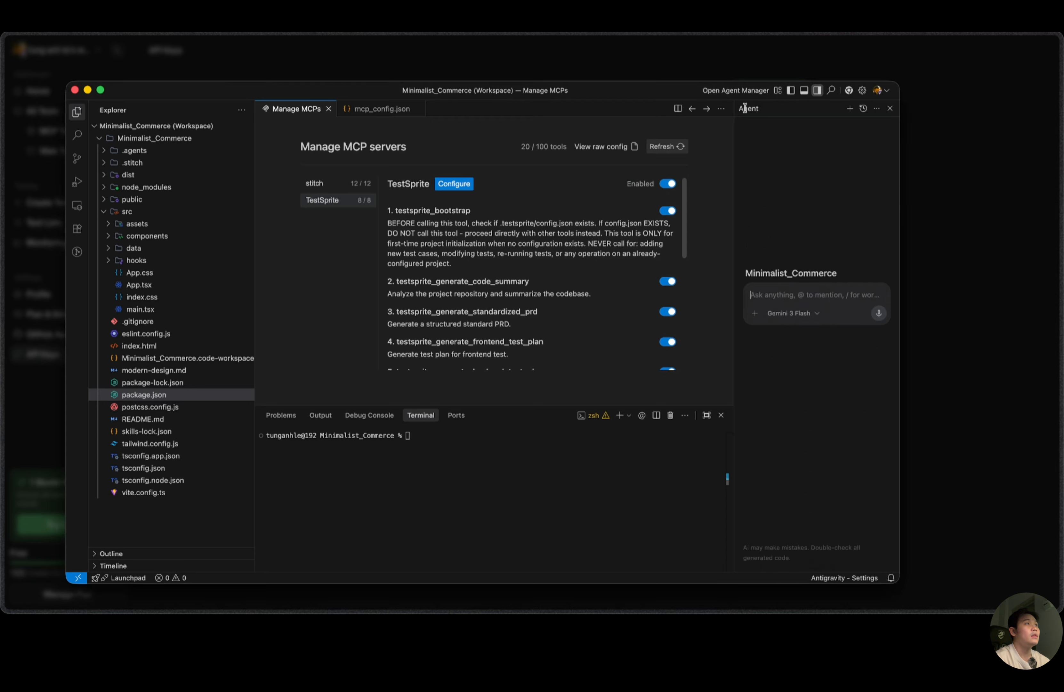
click(329, 109)
click(338, 109)
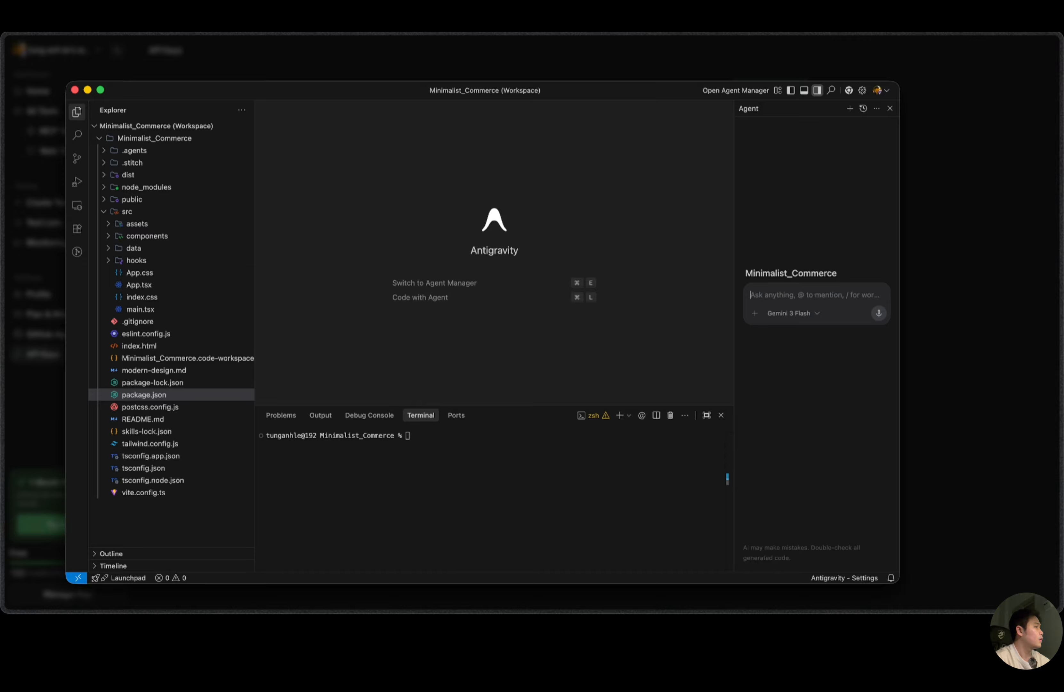
Enter the agent prompt "Use TestSprite to run ONLY the 5 most critical frontend tests.".
key(super+Tab)
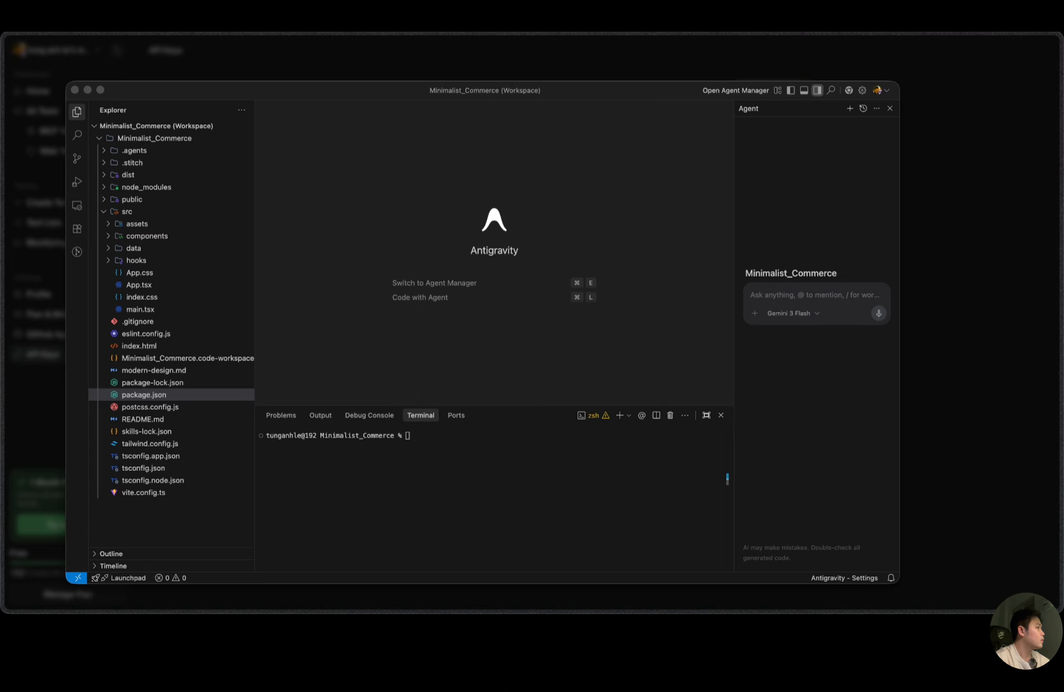
click(798, 301)
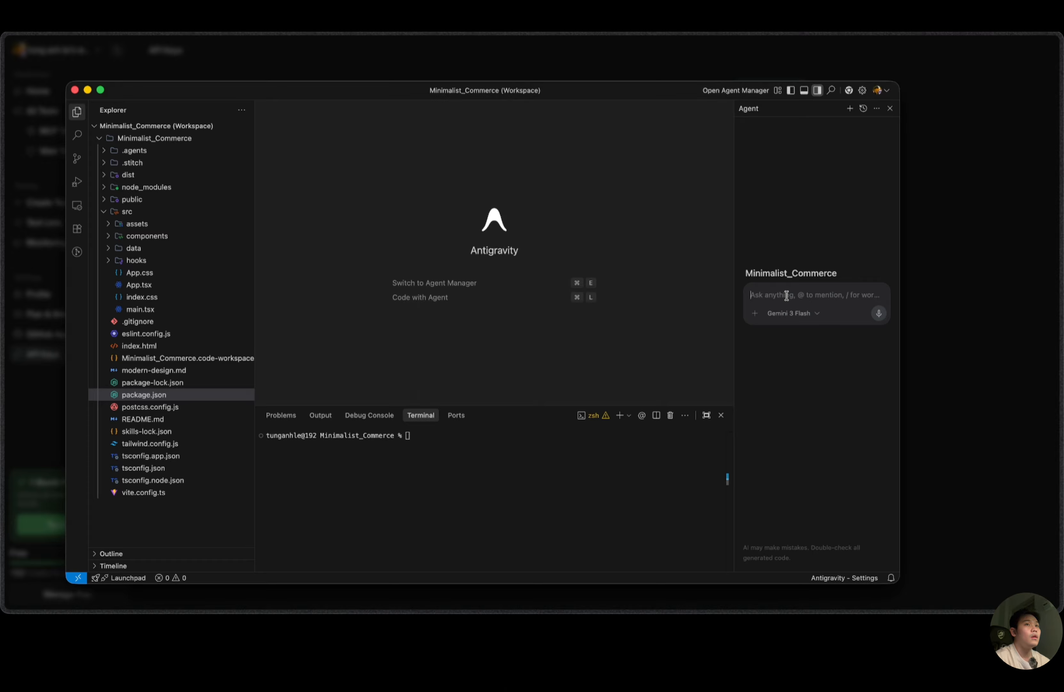
key(super+v)
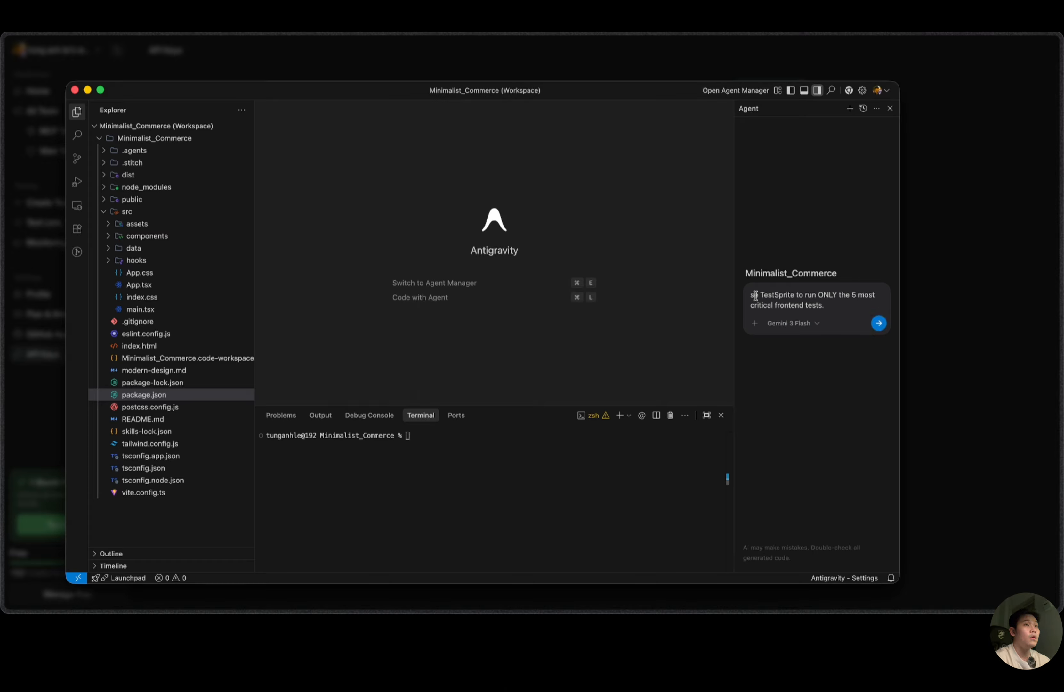
text(U)
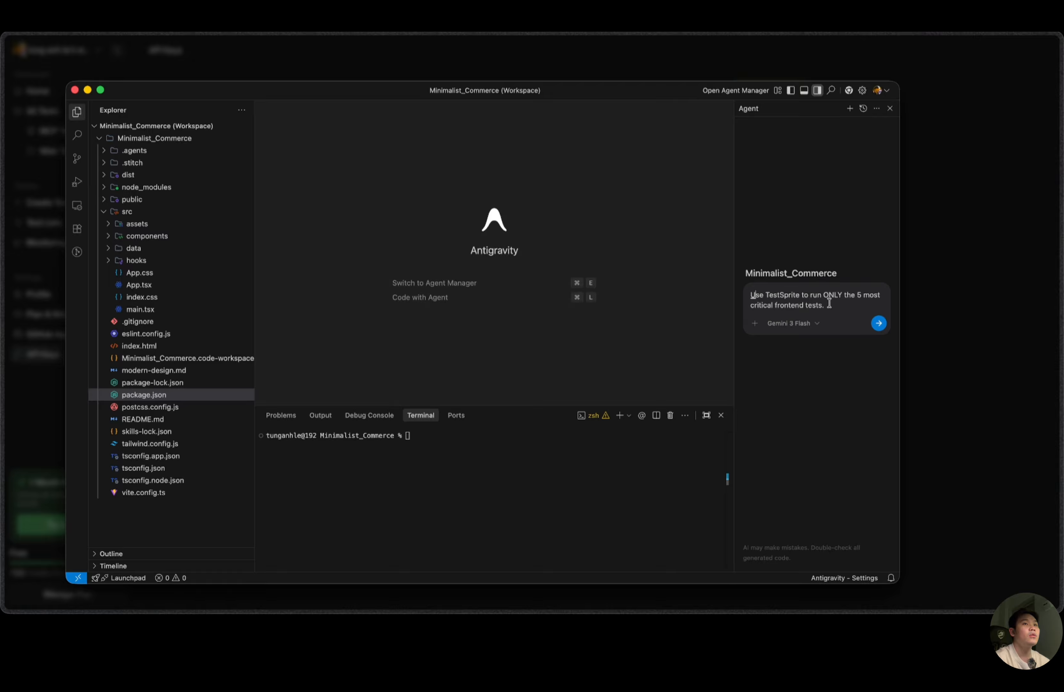
Send the prompt using the Gemini 3.1 Pro (High) model in Plan mode.
click(792, 323)
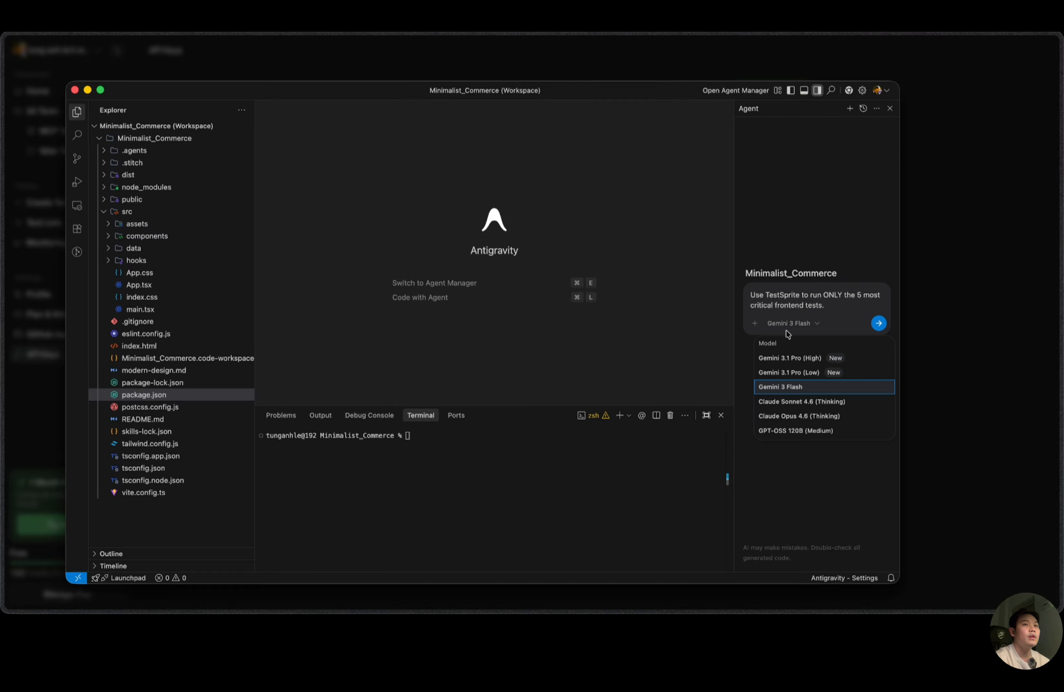
click(788, 359)
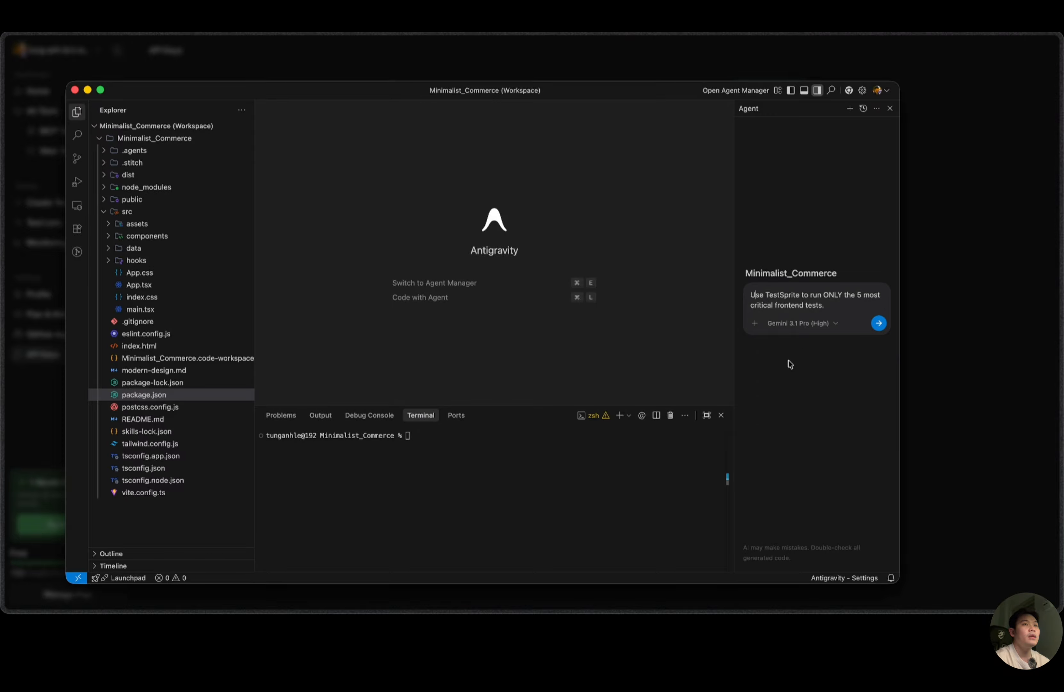
click(755, 324)
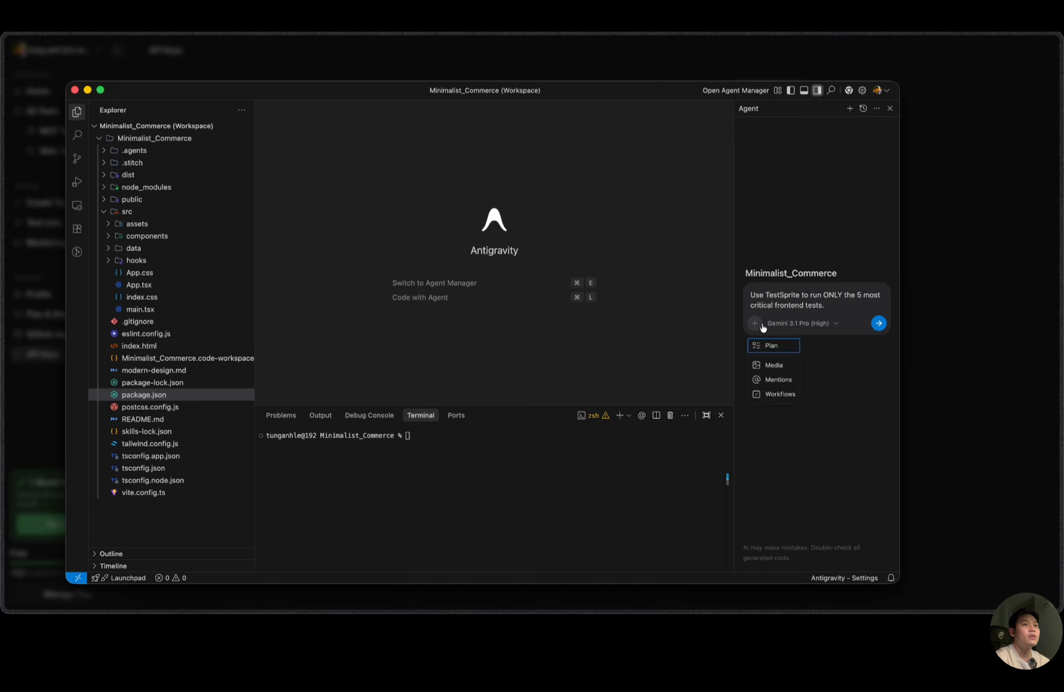
click(770, 346)
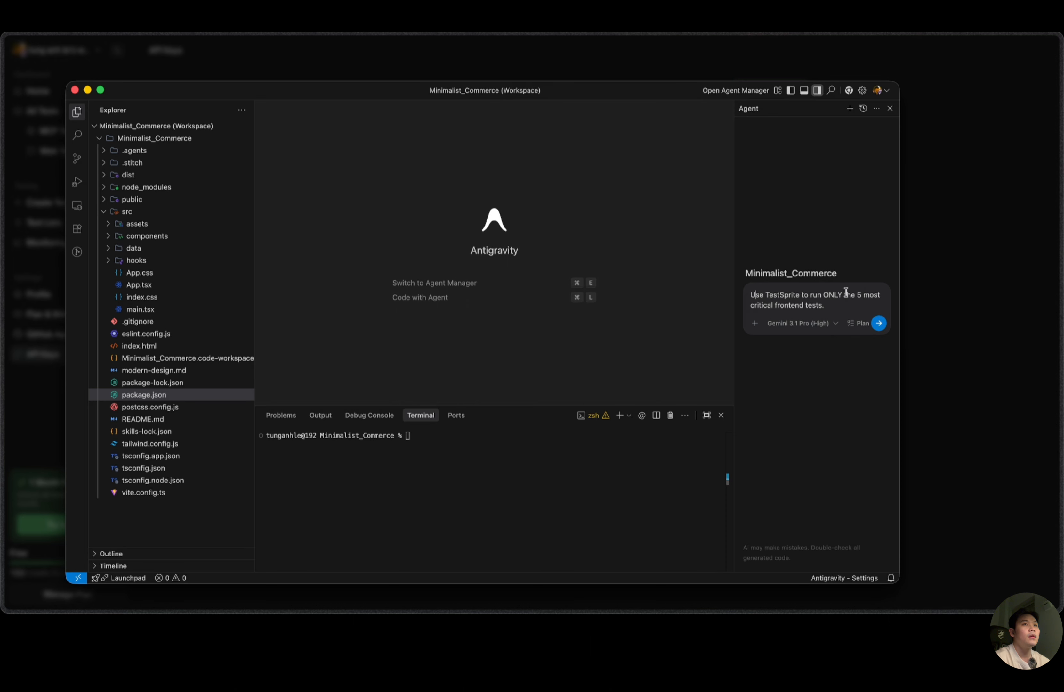
click(878, 324)
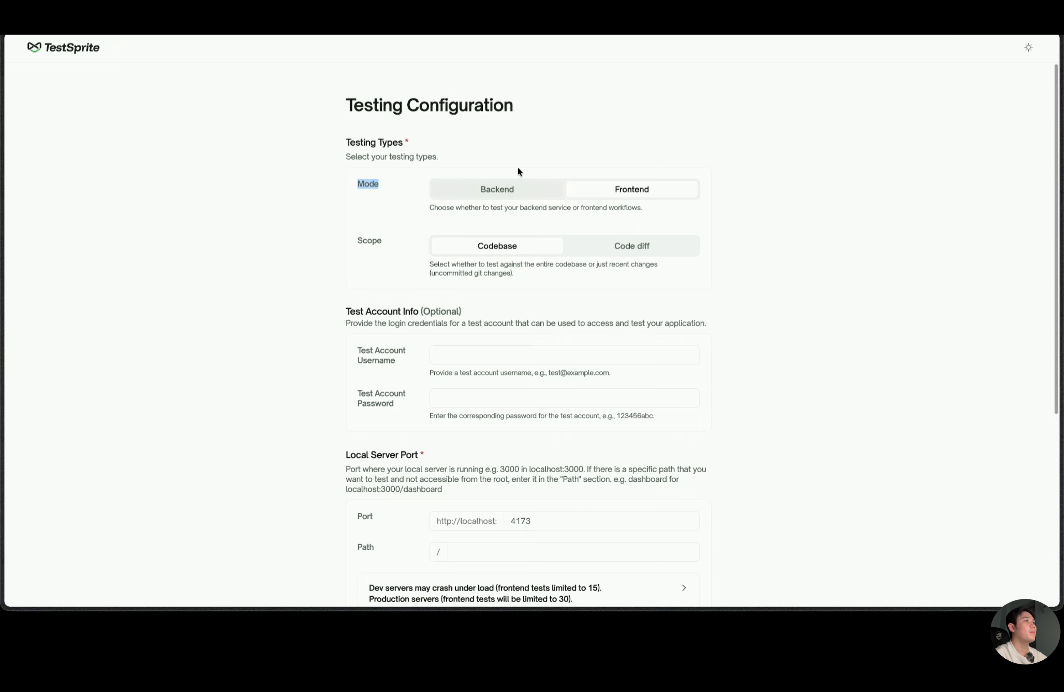
Set the local server port to 3000 in the testing configuration for the frontend codebase tests.
scroll(418, 242, down, 1)
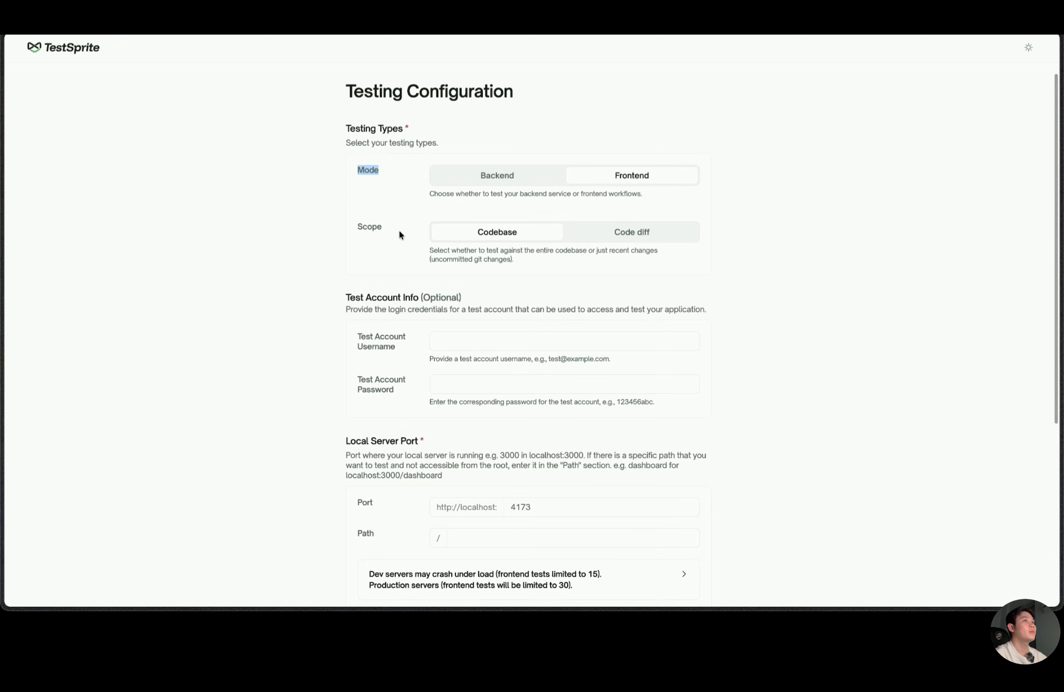
click(514, 245)
scroll(528, 265, down, 1)
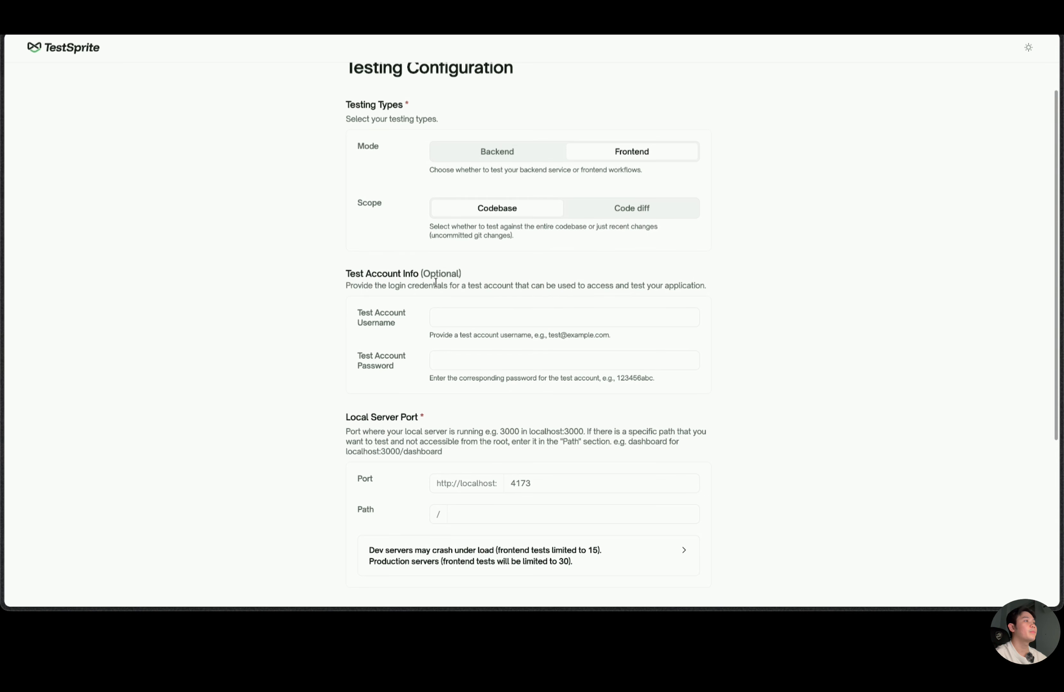
scroll(440, 298, down, 1)
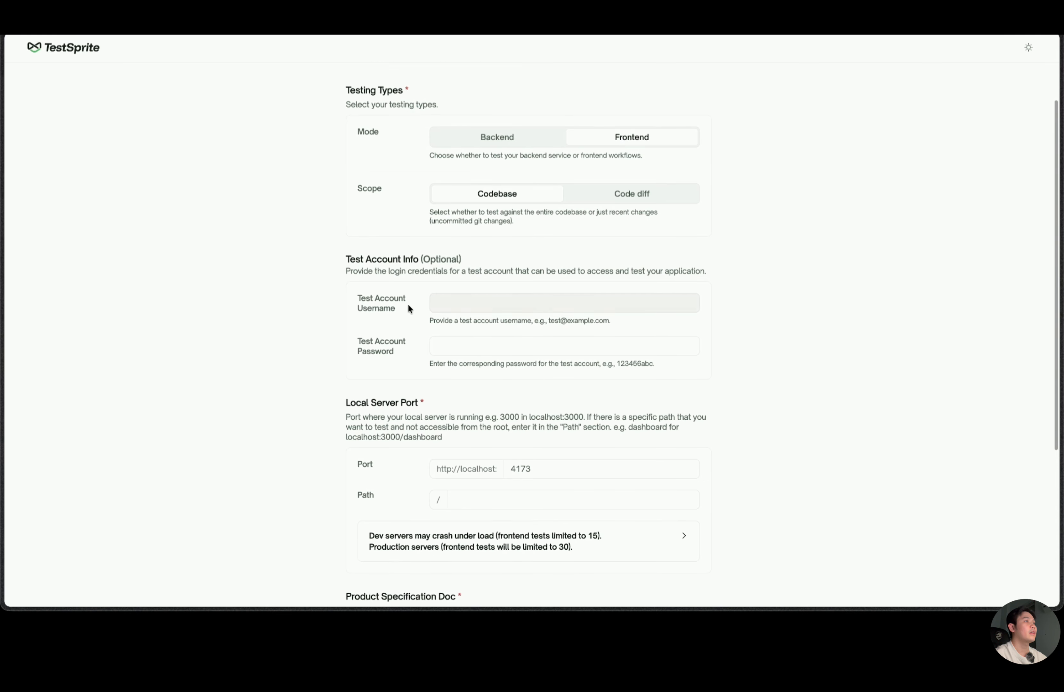
scroll(422, 316, down, 4)
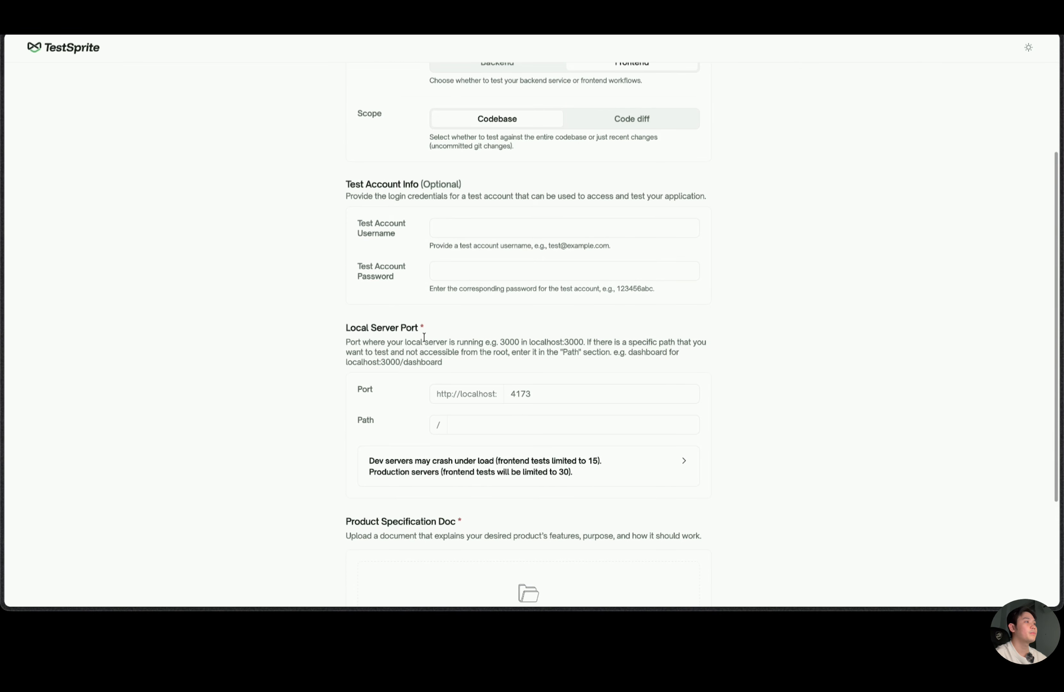
scroll(428, 342, down, 1)
scroll(526, 341, down, 1)
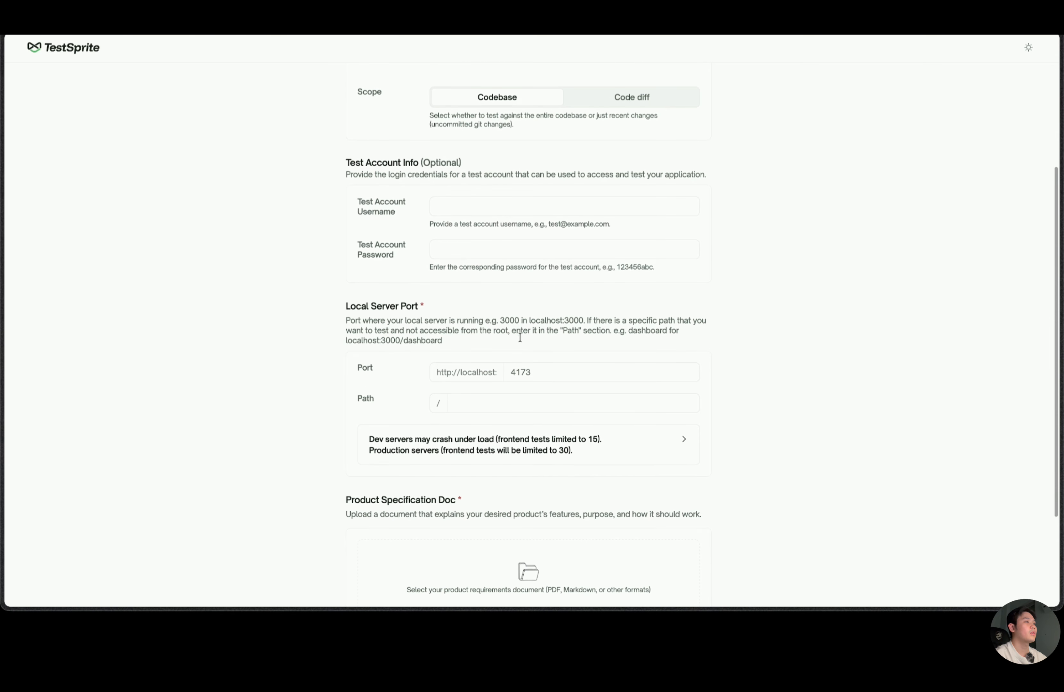
double_click(549, 365)
text(3000)
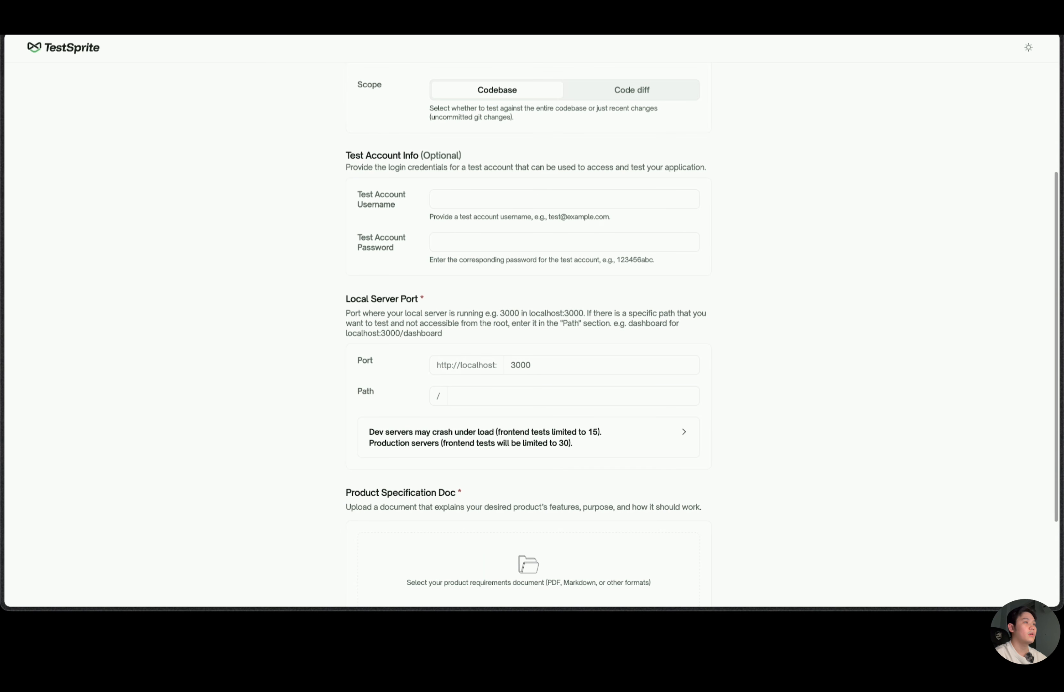
scroll(549, 354, down, 1)
scroll(546, 355, down, 1)
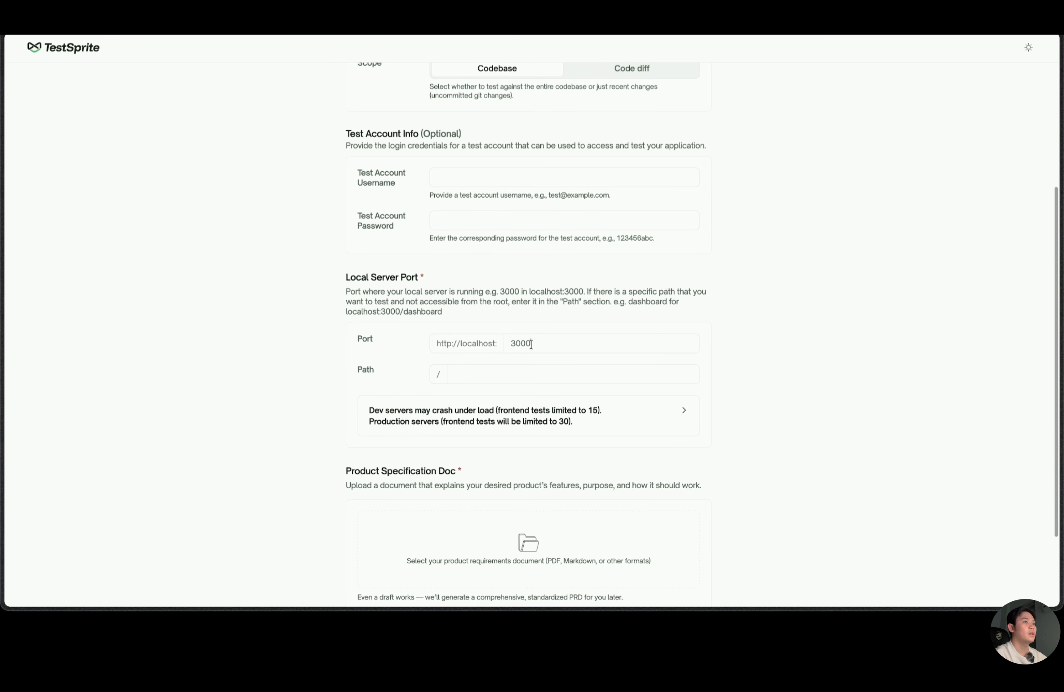
drag(531, 345, 503, 344)
Upload PRODUCT_FEATURES.md from the Minimalist_Commerce folder in Journal IT / 1. Projects as the product specification document.
scroll(532, 349, down, 5)
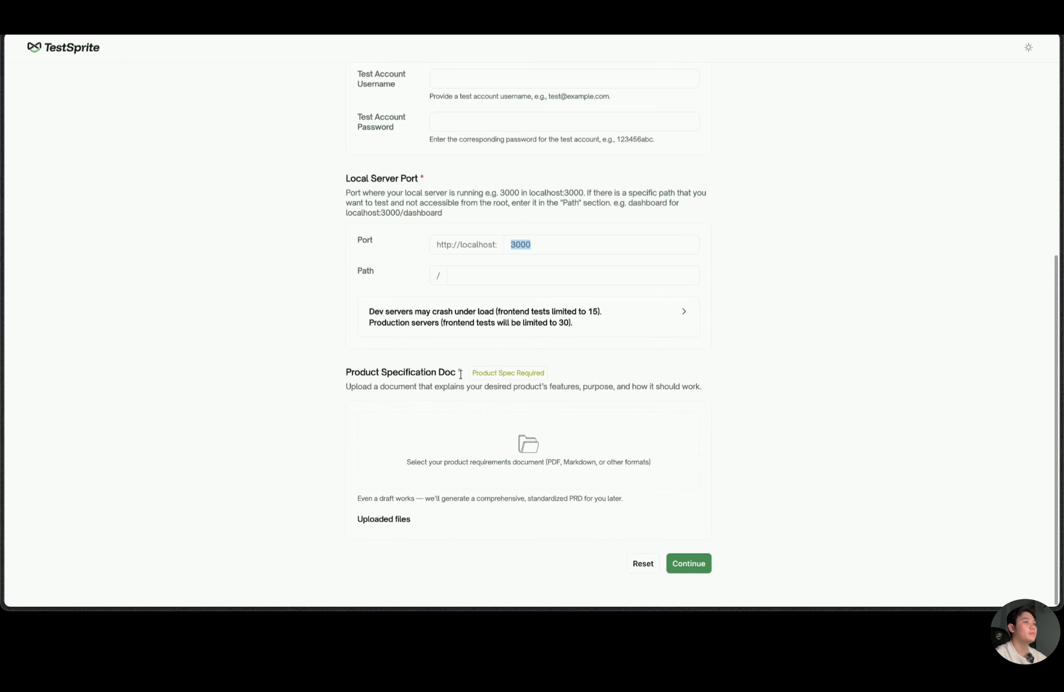
click(447, 375)
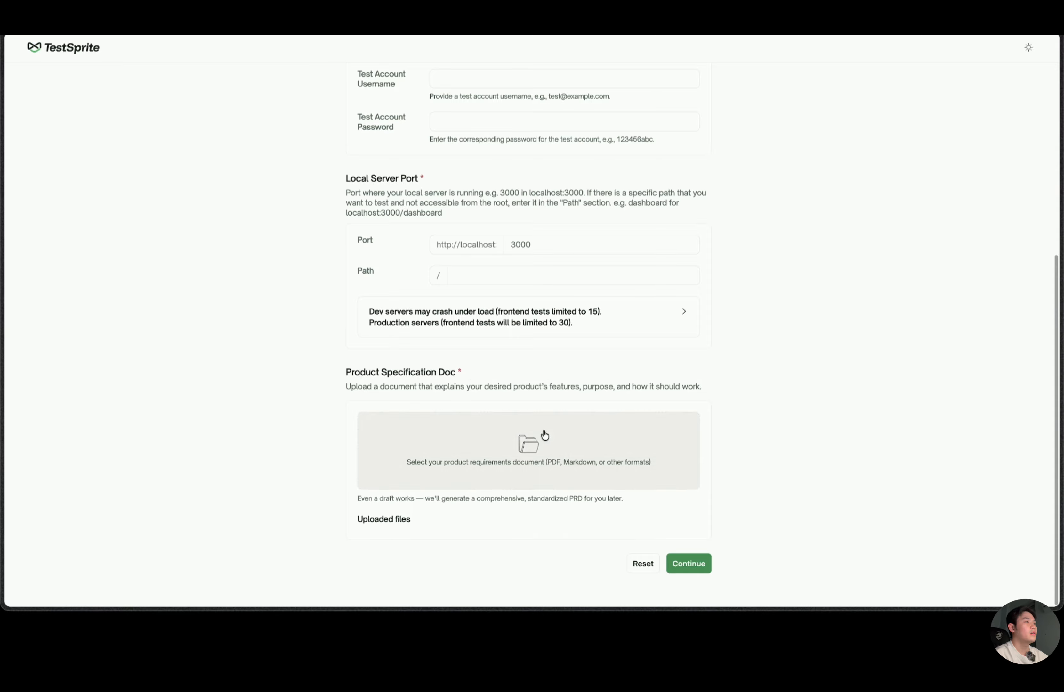
click(538, 441)
scroll(389, 235, down, 1)
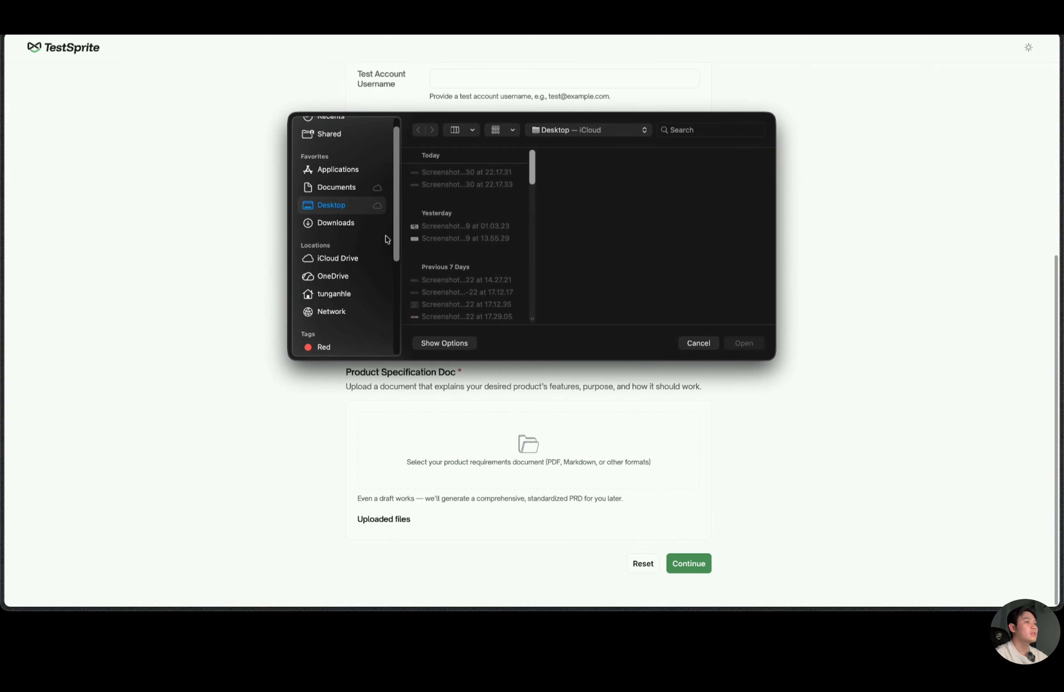
click(342, 294)
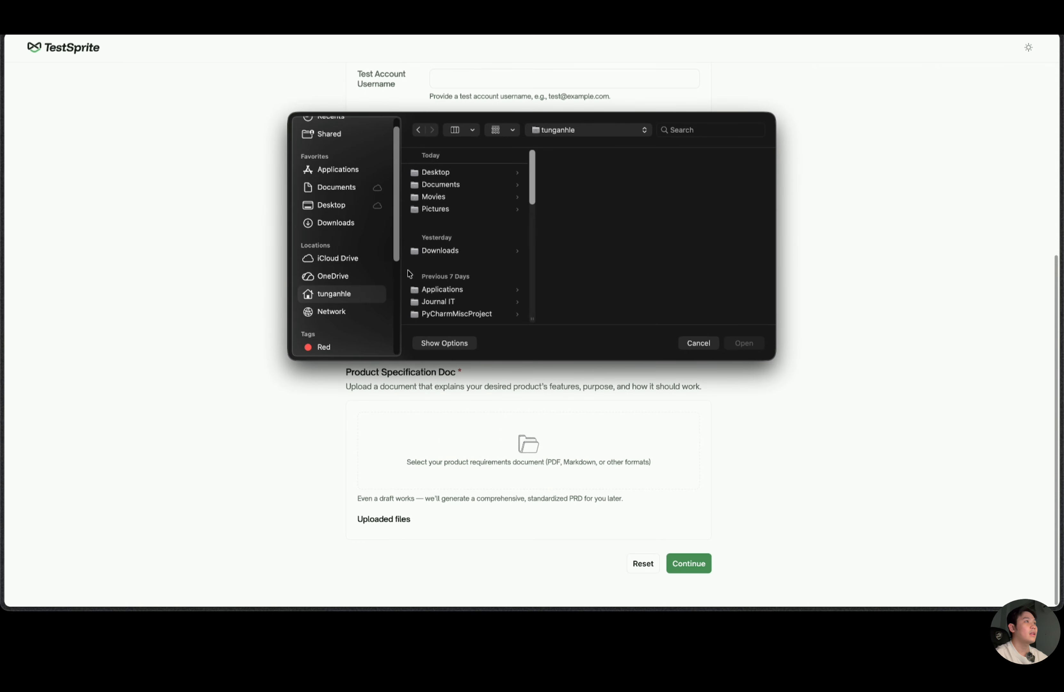
click(453, 302)
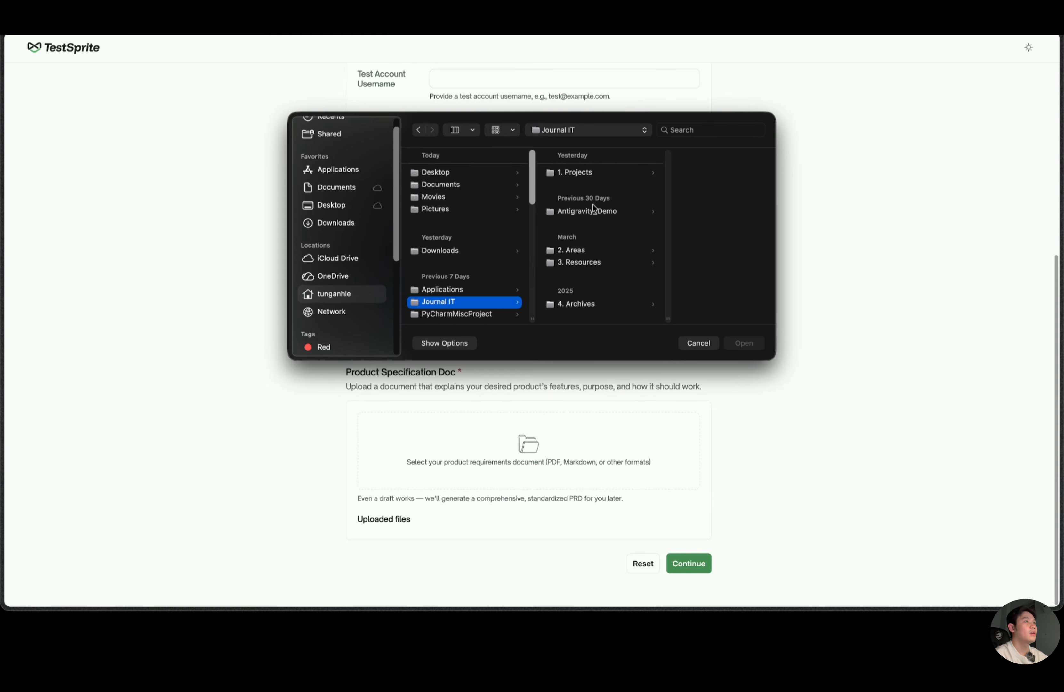
click(591, 172)
click(591, 211)
click(584, 172)
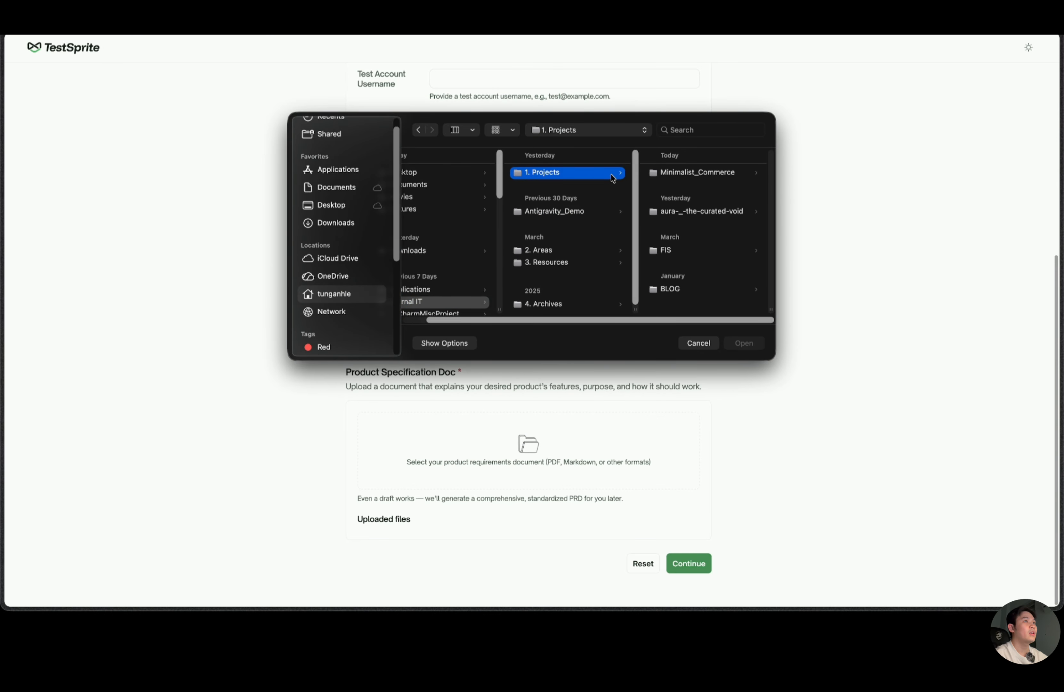
click(675, 172)
double_click(679, 184)
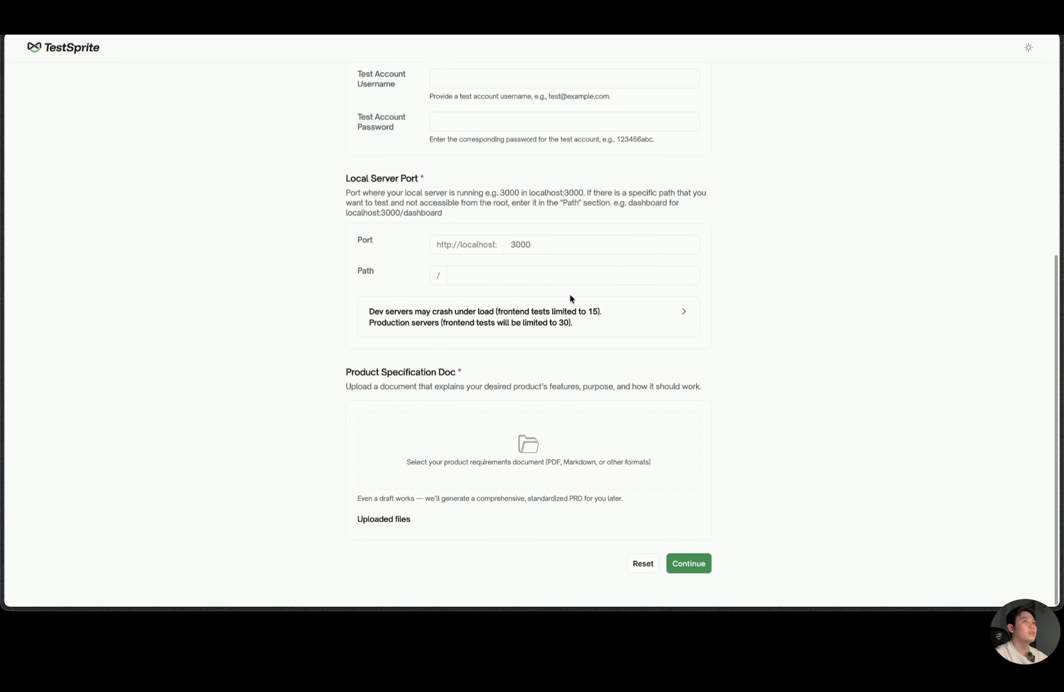
scroll(501, 477, down, 2)
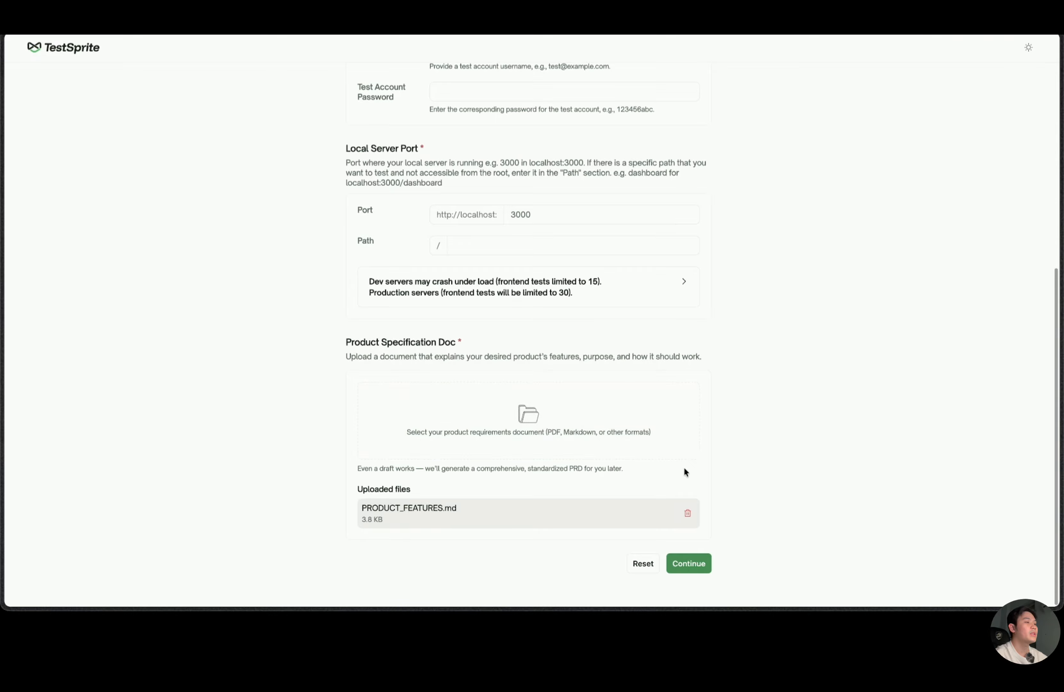
Submit the testing configuration, acknowledge the upload message and return to Antigravity.
click(692, 566)
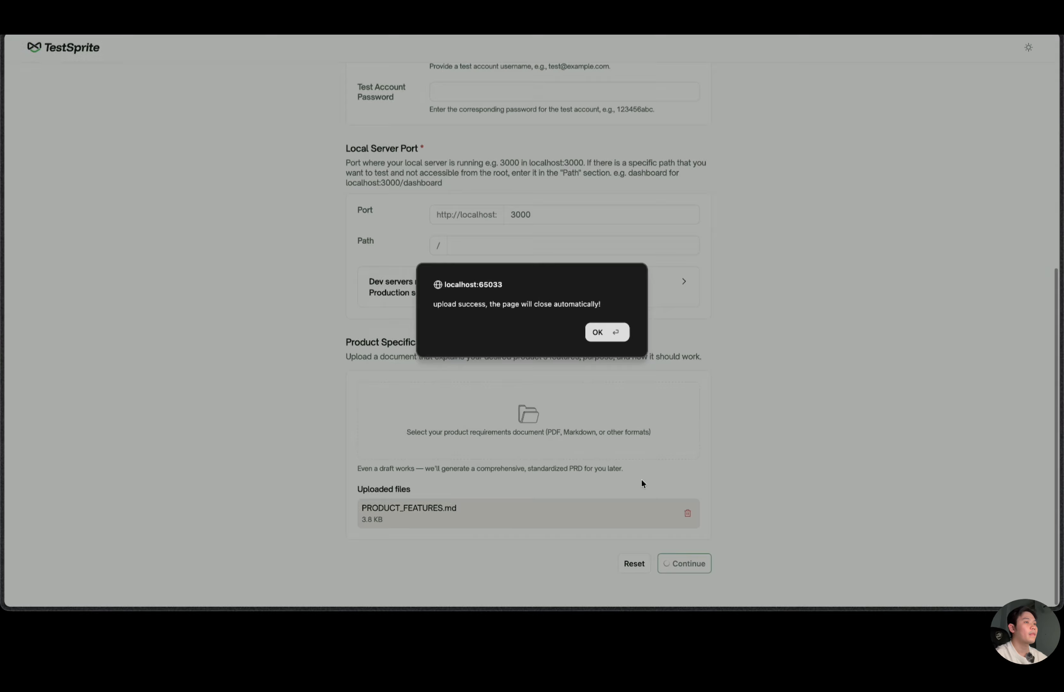
click(613, 332)
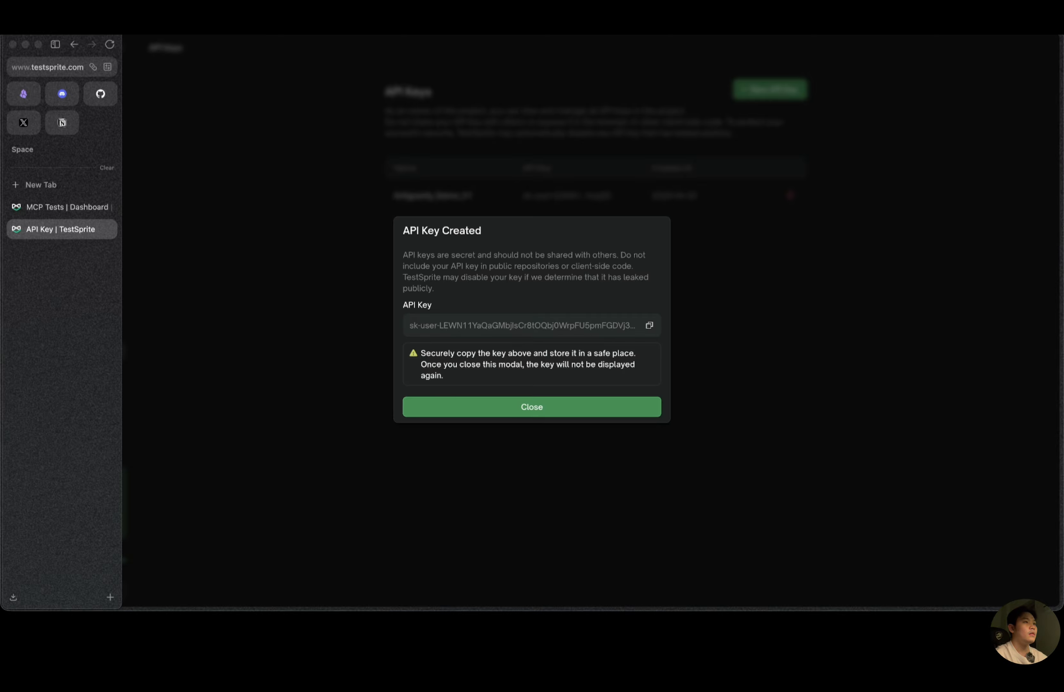
key(super+Tab)
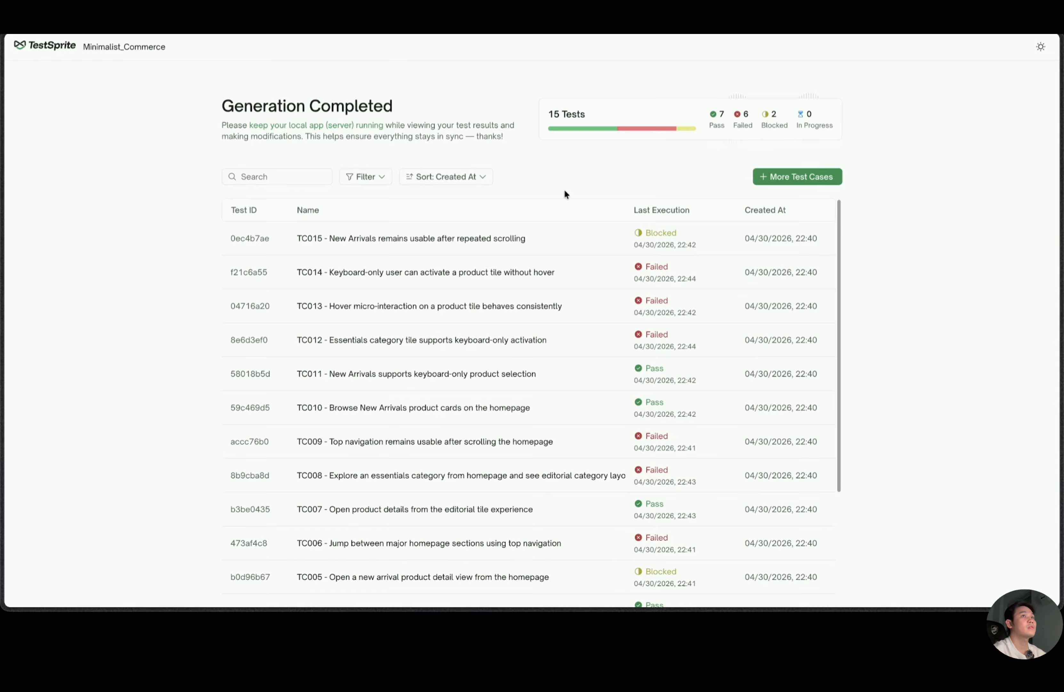
Look through the generated Minimalist_Commerce test cases and open the result of TC015.
scroll(550, 285, down, 2)
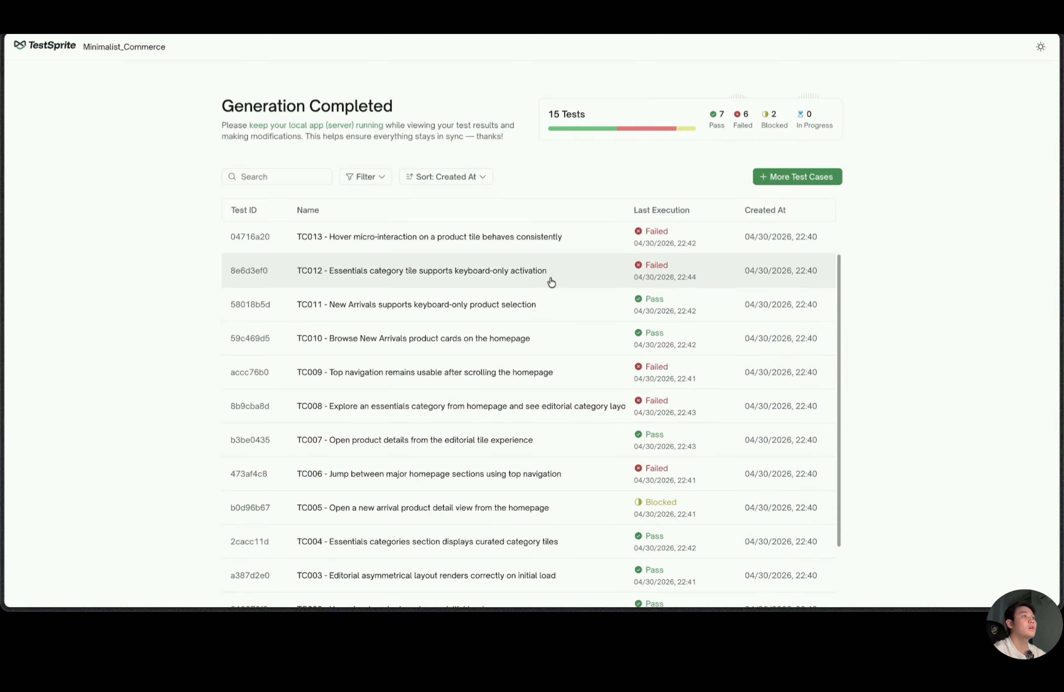
scroll(551, 282, down, 2)
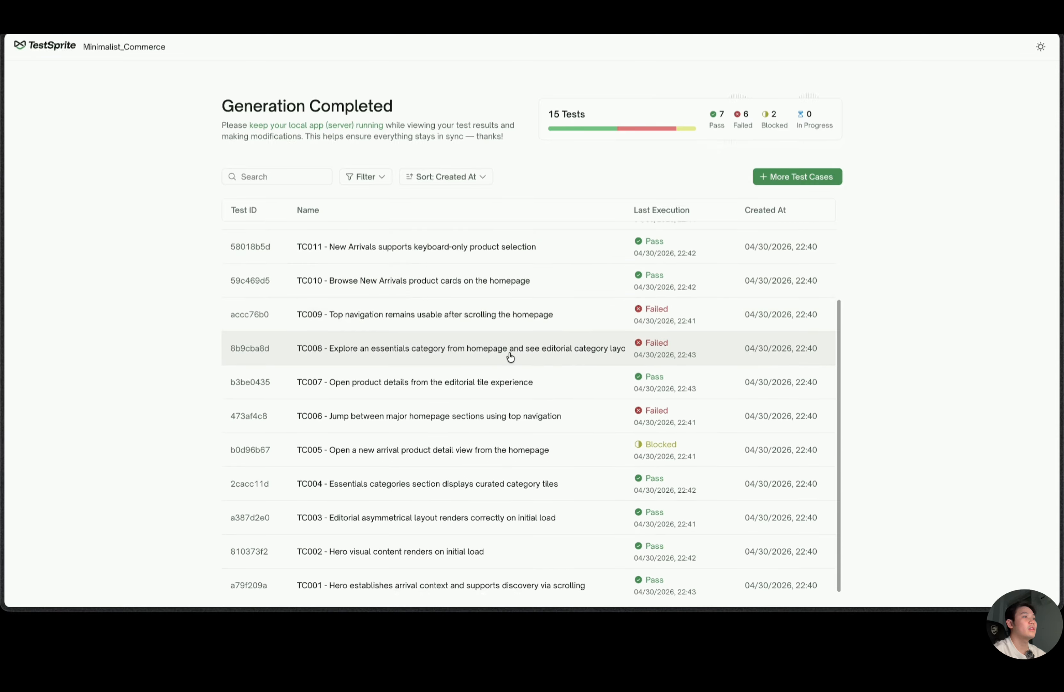
scroll(671, 463, up, 4)
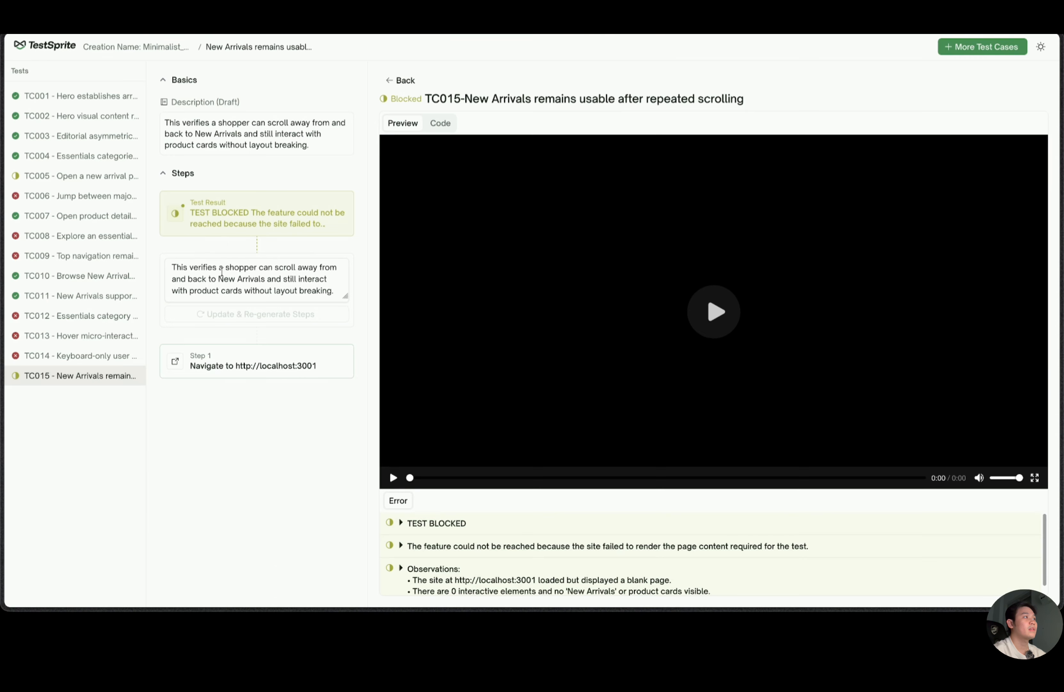
click(331, 244)
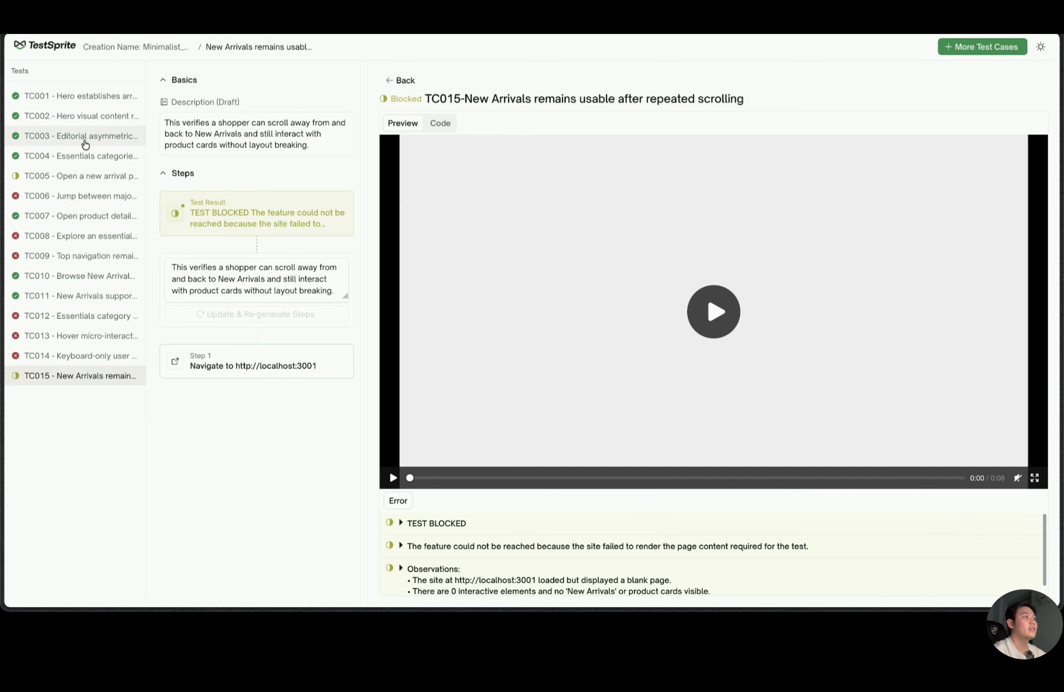
Browse the results of TC001 to TC003 and review the verification steps of TC001.
click(81, 101)
click(88, 117)
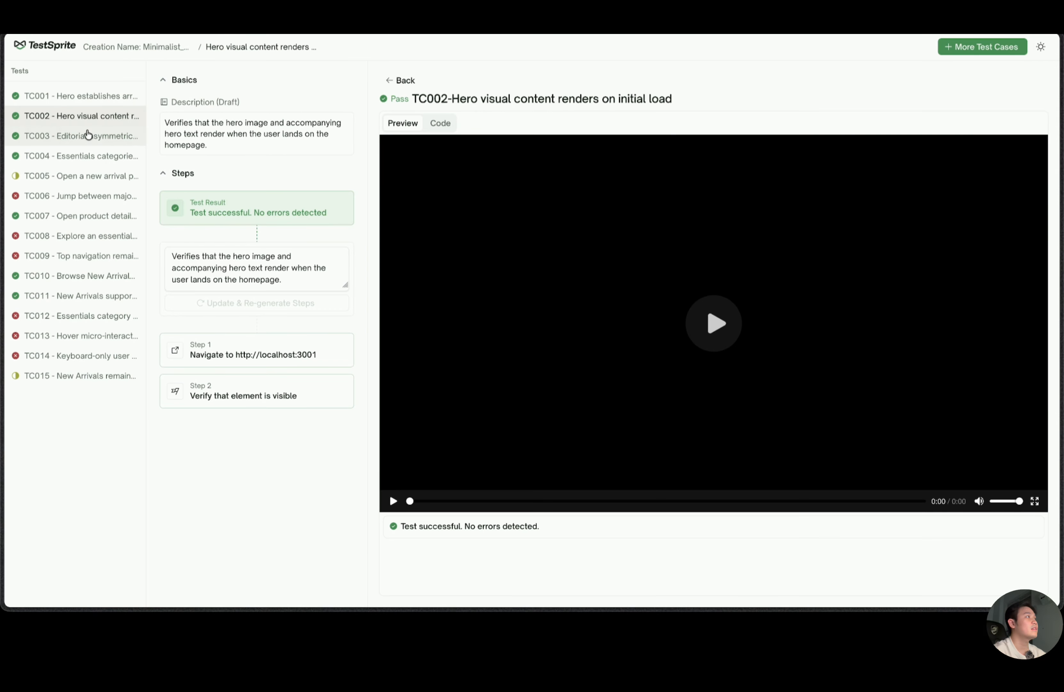
click(88, 135)
click(91, 101)
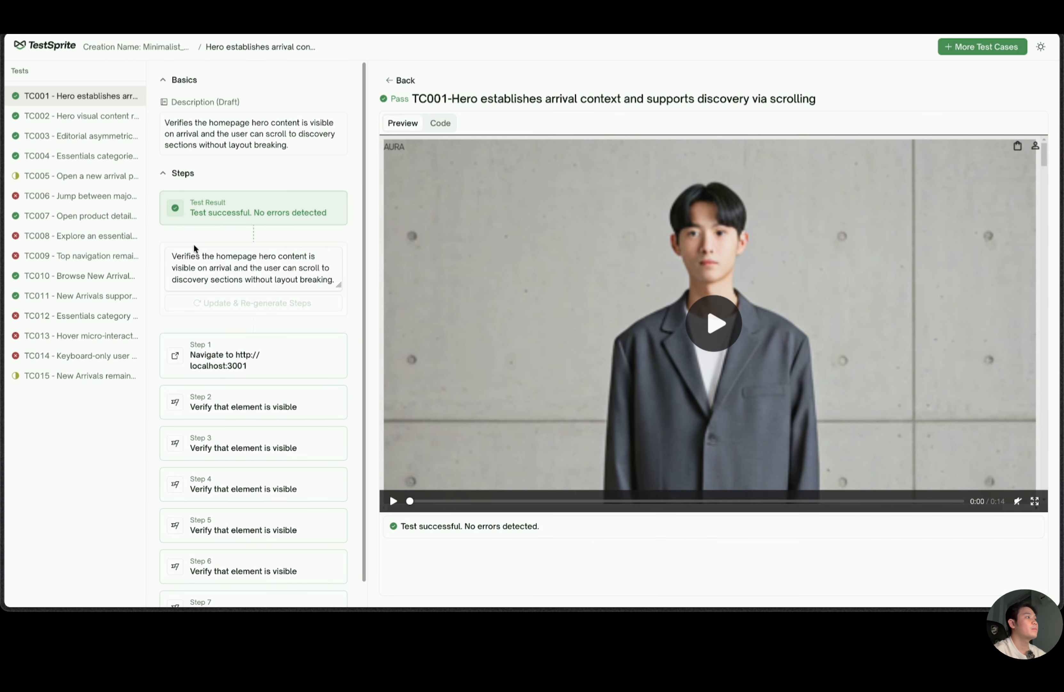
scroll(241, 270, down, 1)
scroll(245, 270, up, 1)
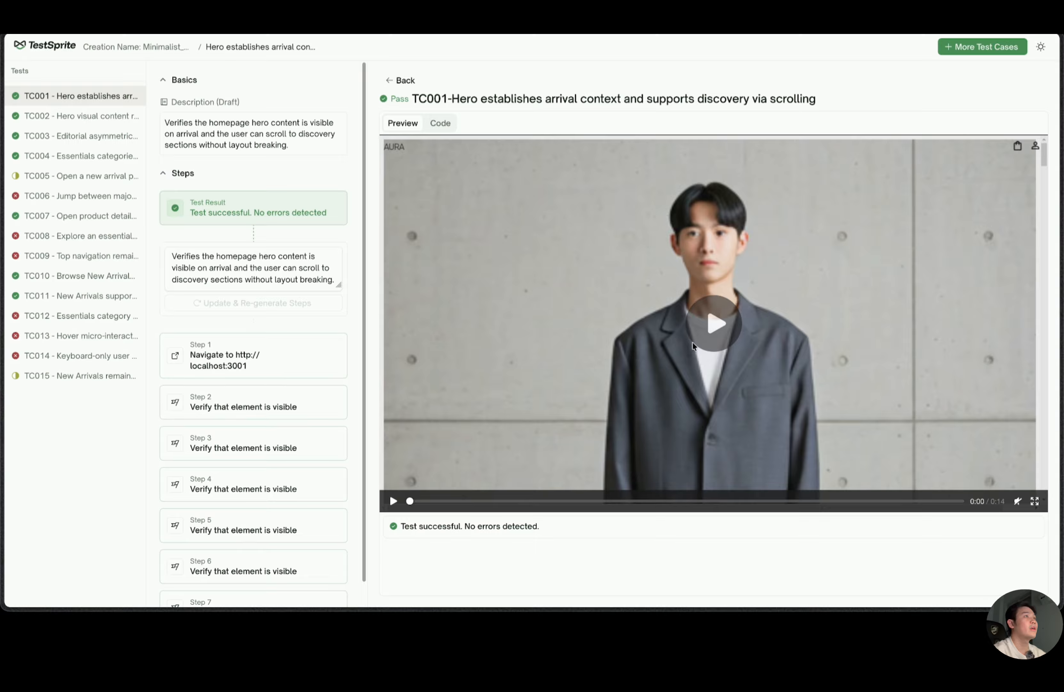
Read the Playwright code of TC001, and open the results of TC003 and TC005.
click(437, 127)
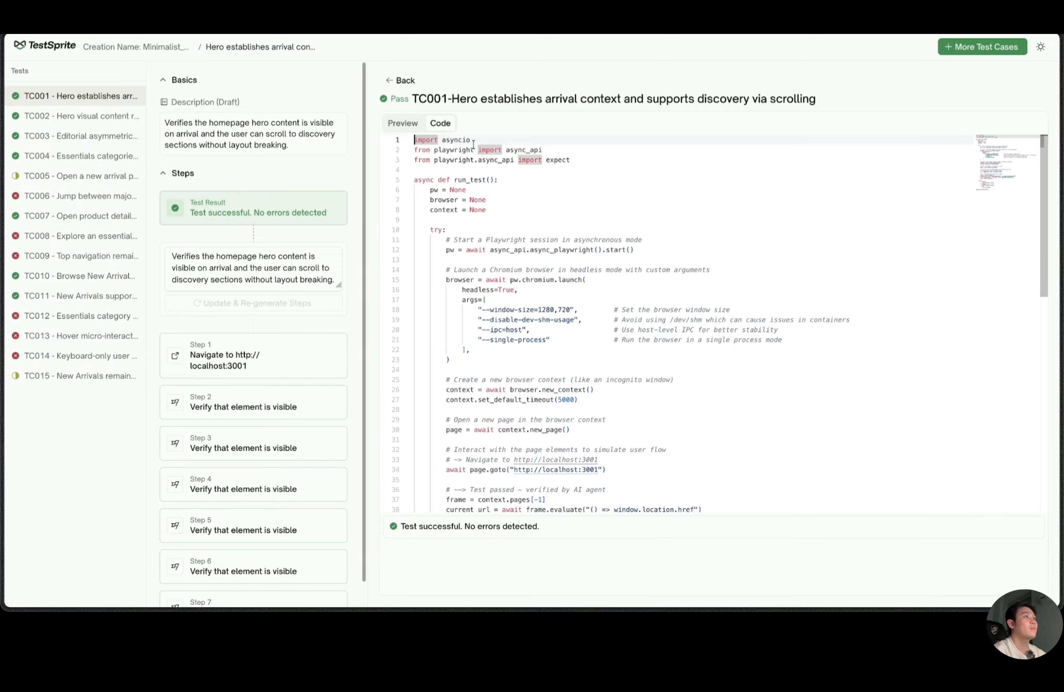
scroll(553, 354, down, 10)
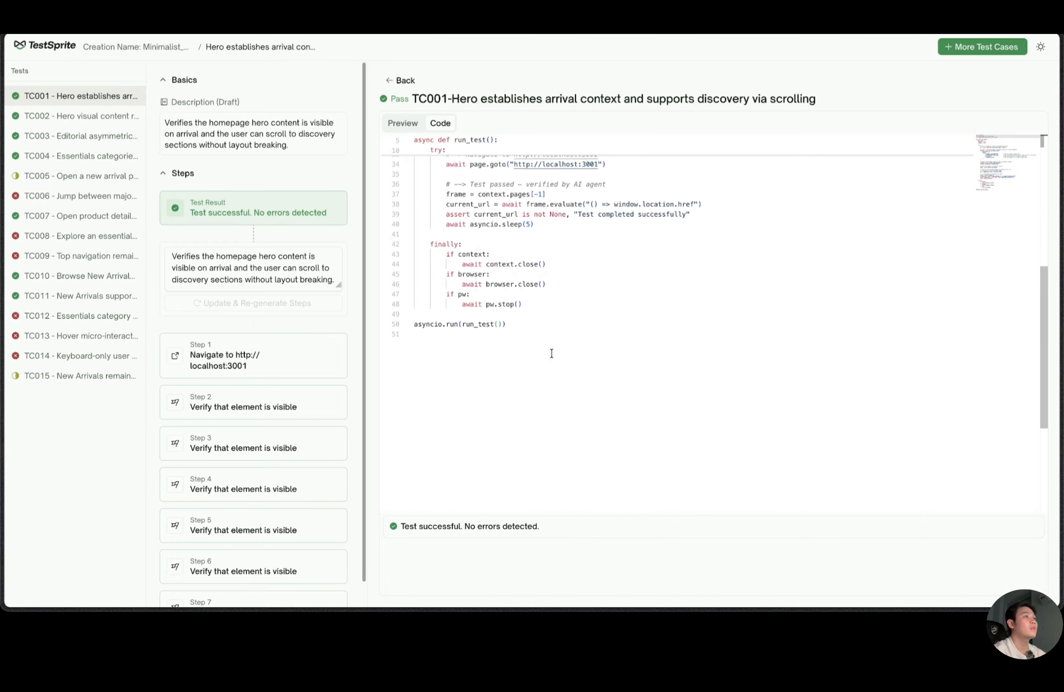
scroll(541, 361, up, 10)
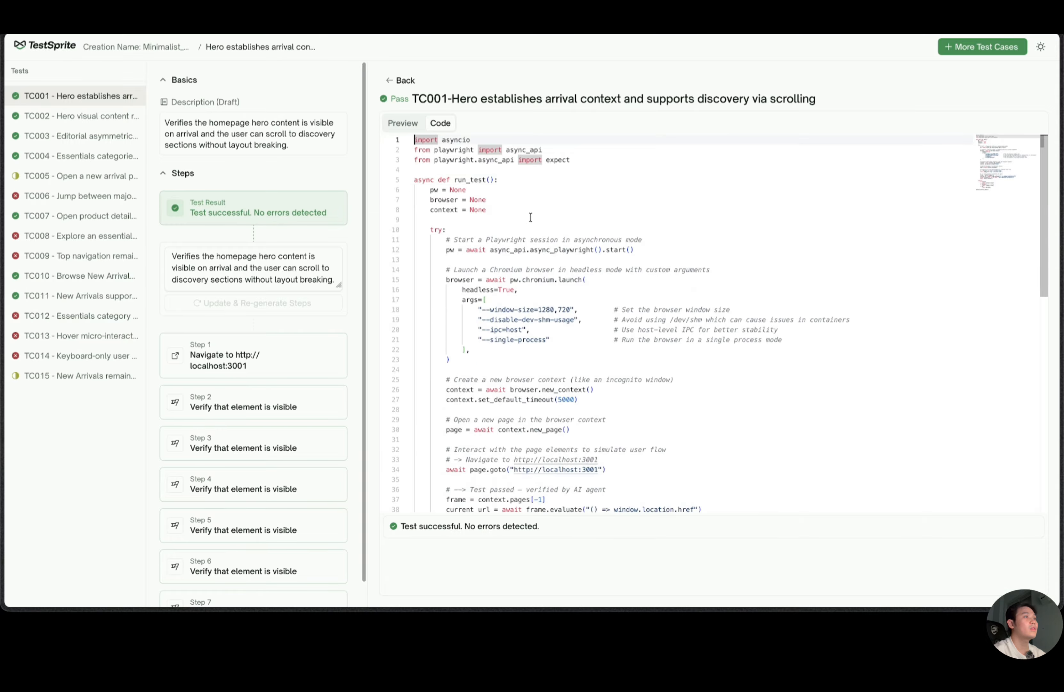
click(406, 124)
click(442, 123)
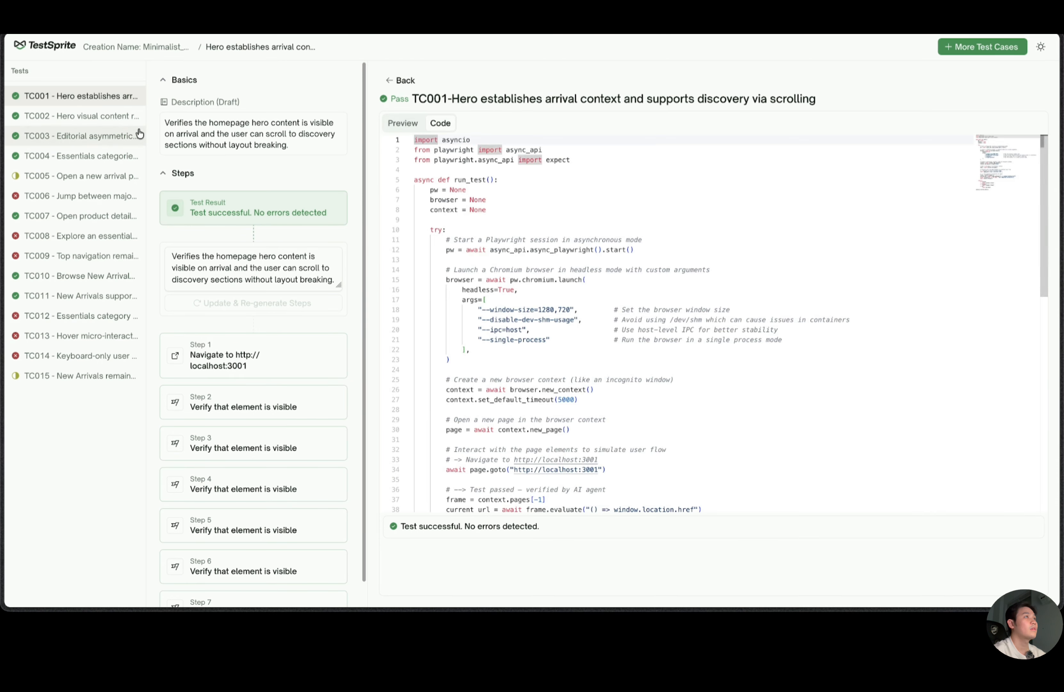
click(121, 137)
click(89, 175)
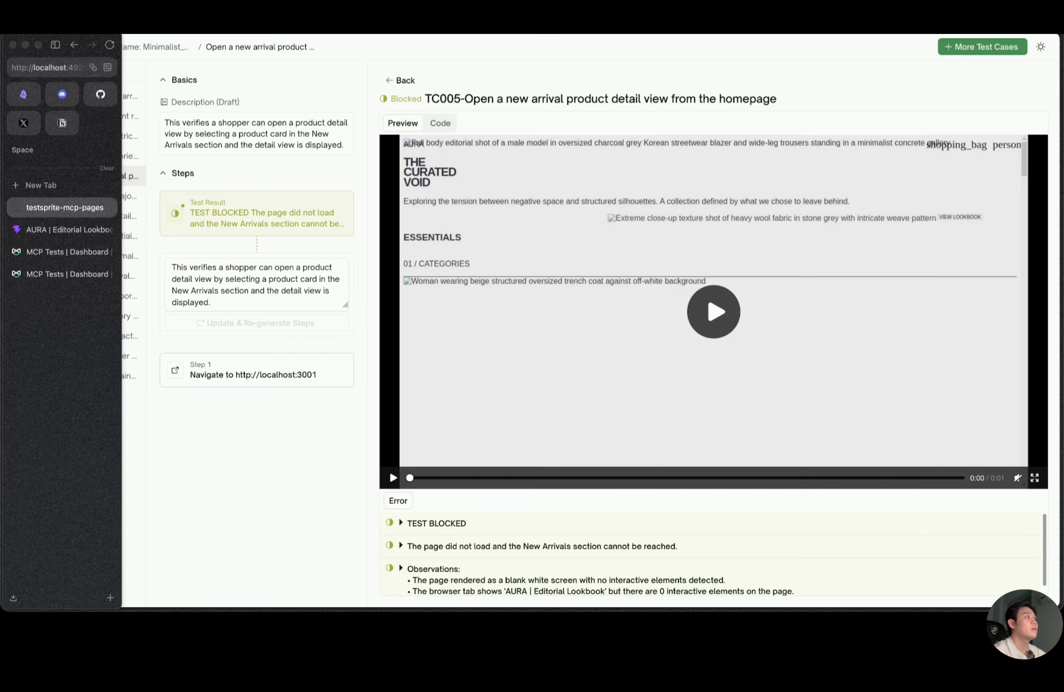
Switch to Antigravity and review the agent's key findings summary and the testsprite-mcp-test-report.md file.
key(super+Tab)
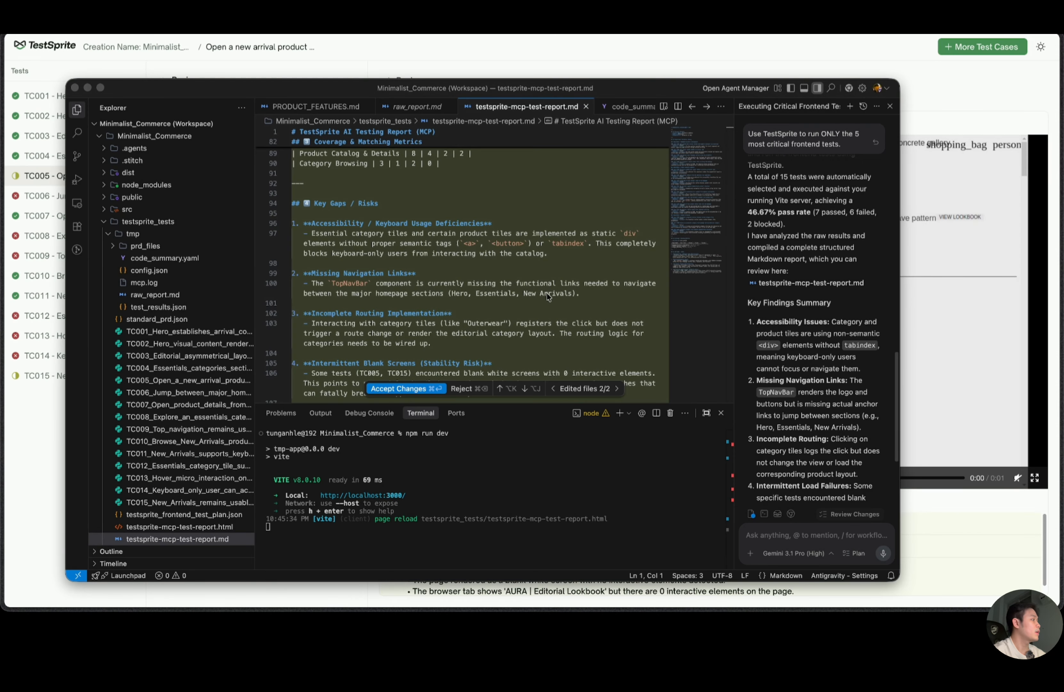
scroll(789, 449, down, 5)
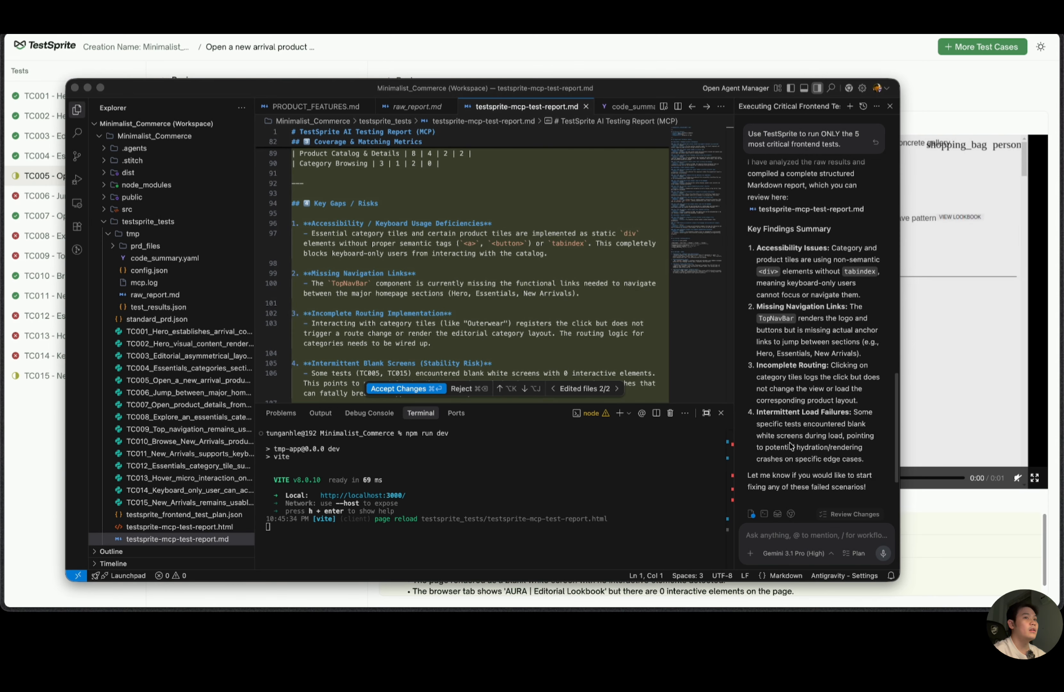
scroll(802, 448, right, 3)
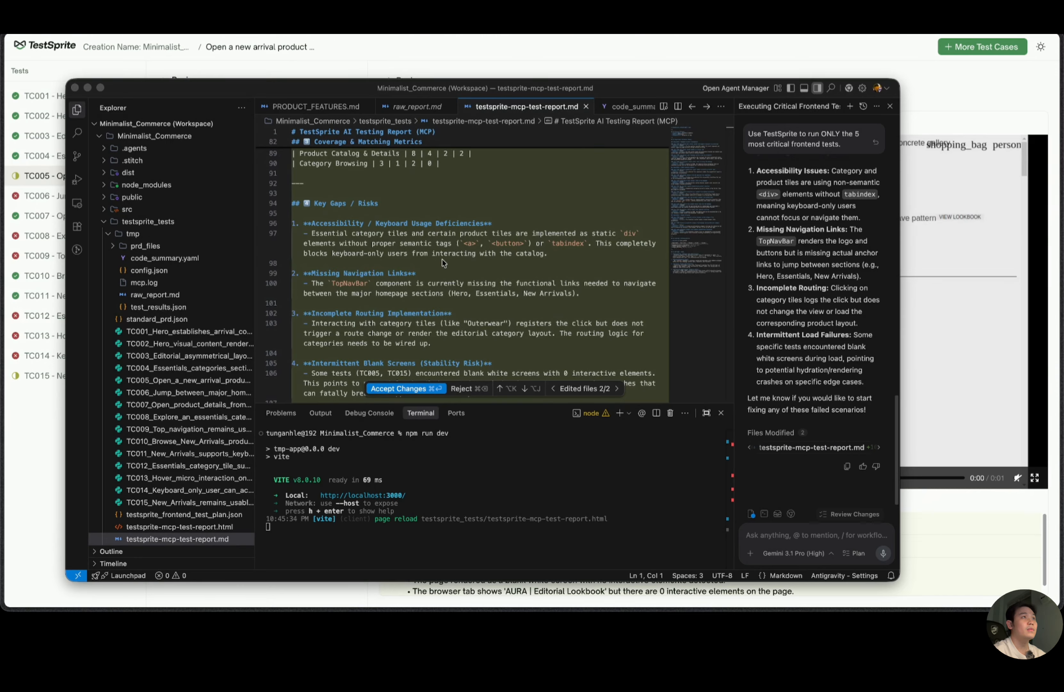
scroll(458, 263, down, 10)
scroll(458, 264, up, 15)
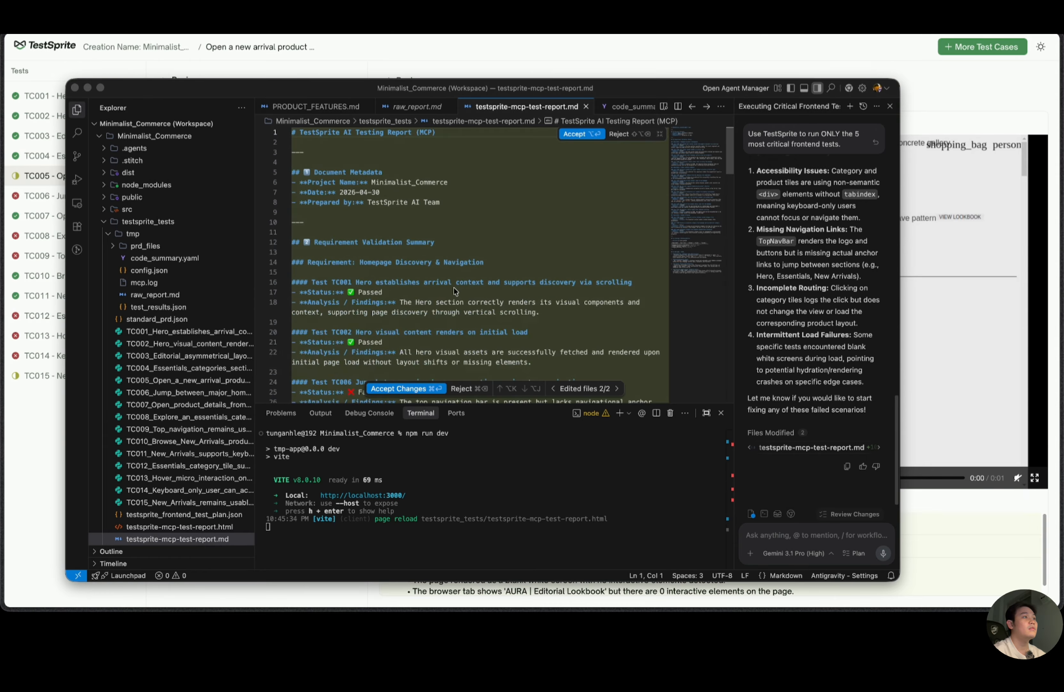
scroll(390, 304, down, 2)
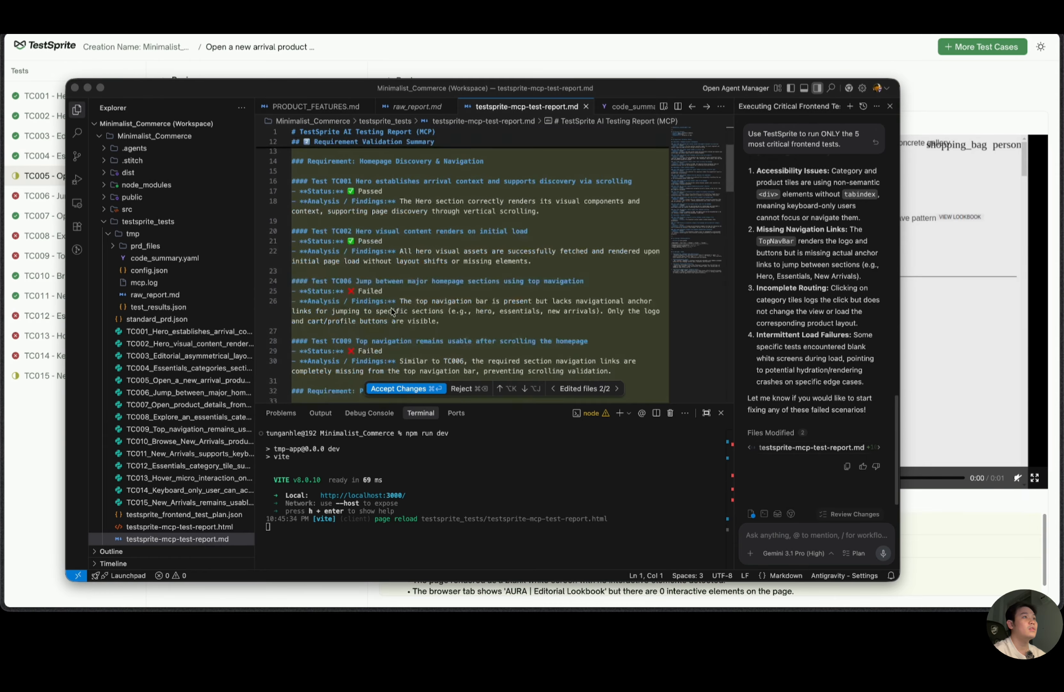
Highlight the TC006 analysis finding in testsprite-mcp-test-report.md and read on through the Product Catalog & Details test results.
click(399, 292)
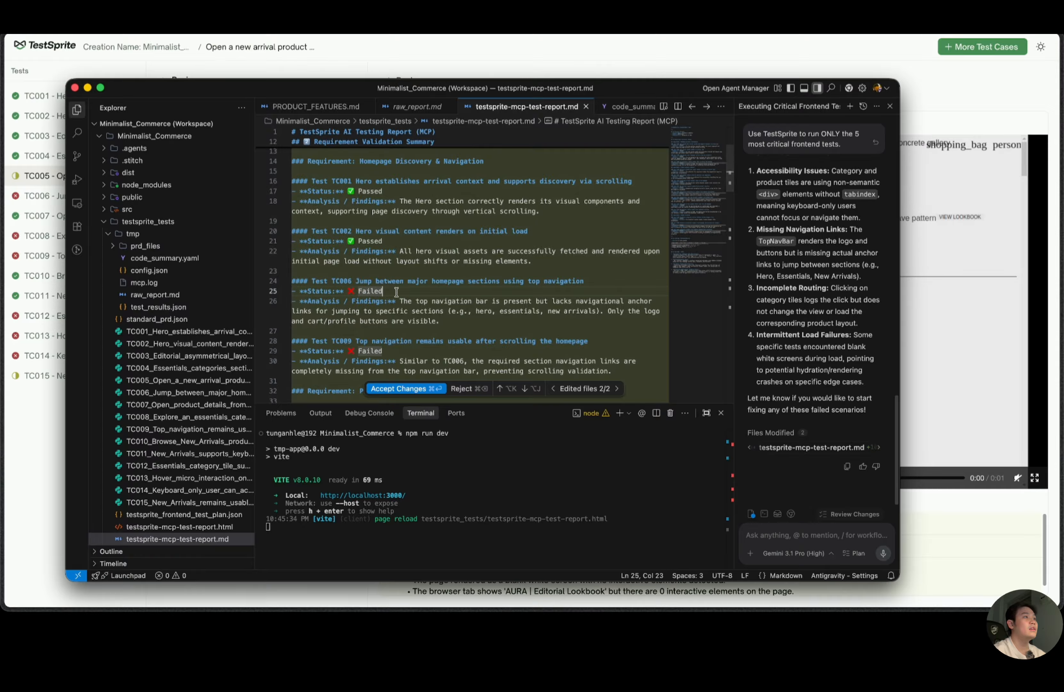
drag(399, 301, 445, 317)
scroll(445, 317, down, 1)
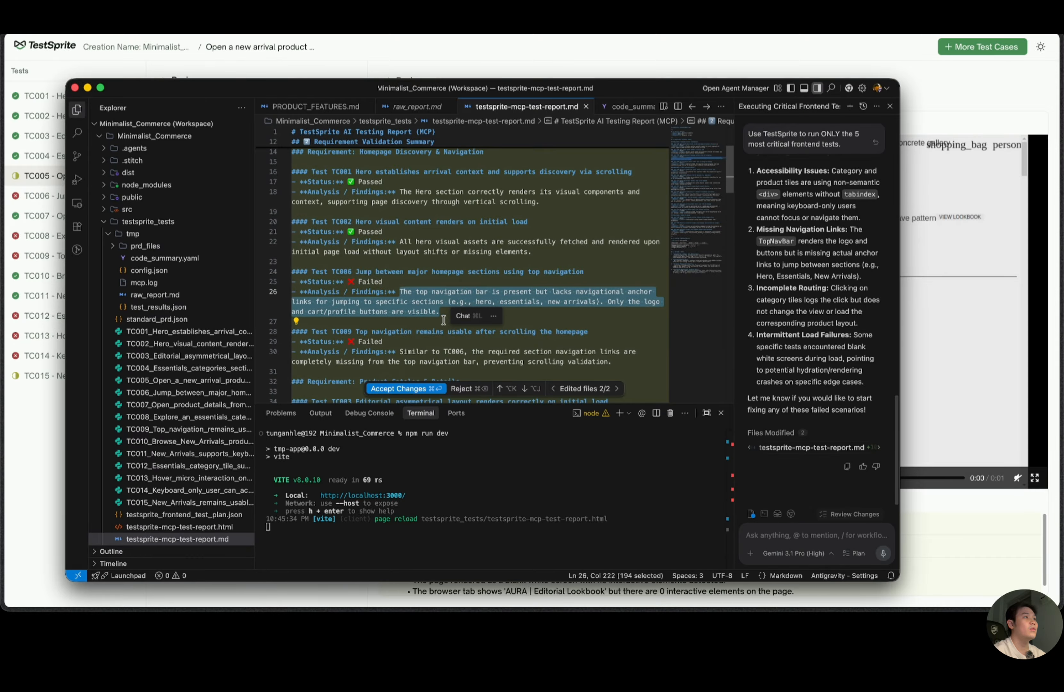
click(396, 292)
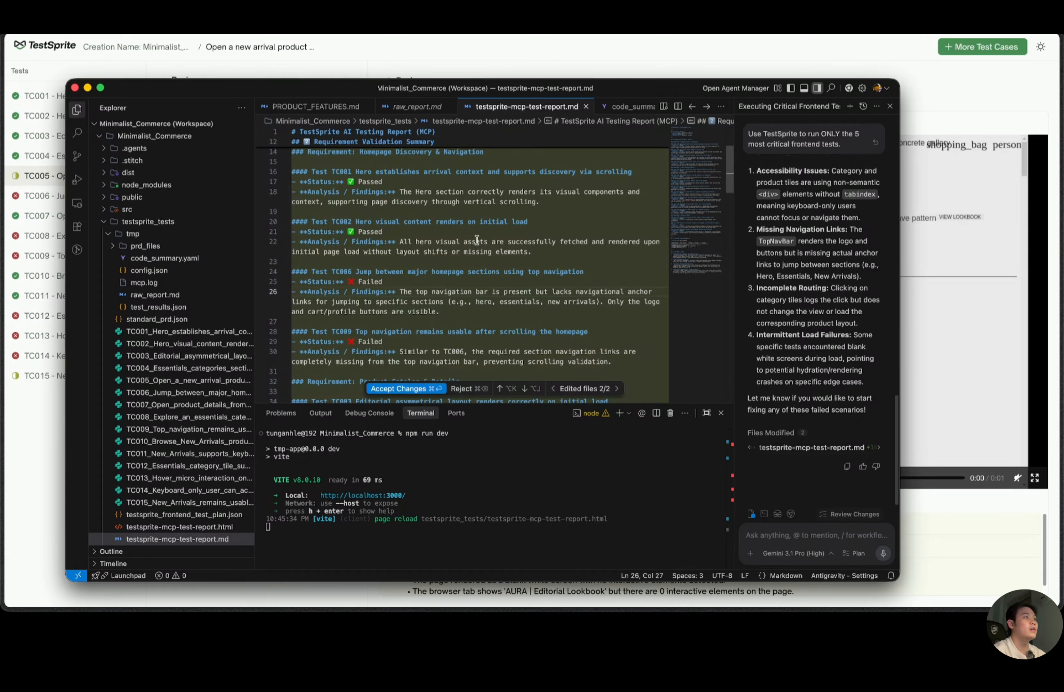
scroll(476, 239, down, 4)
scroll(445, 287, down, 2)
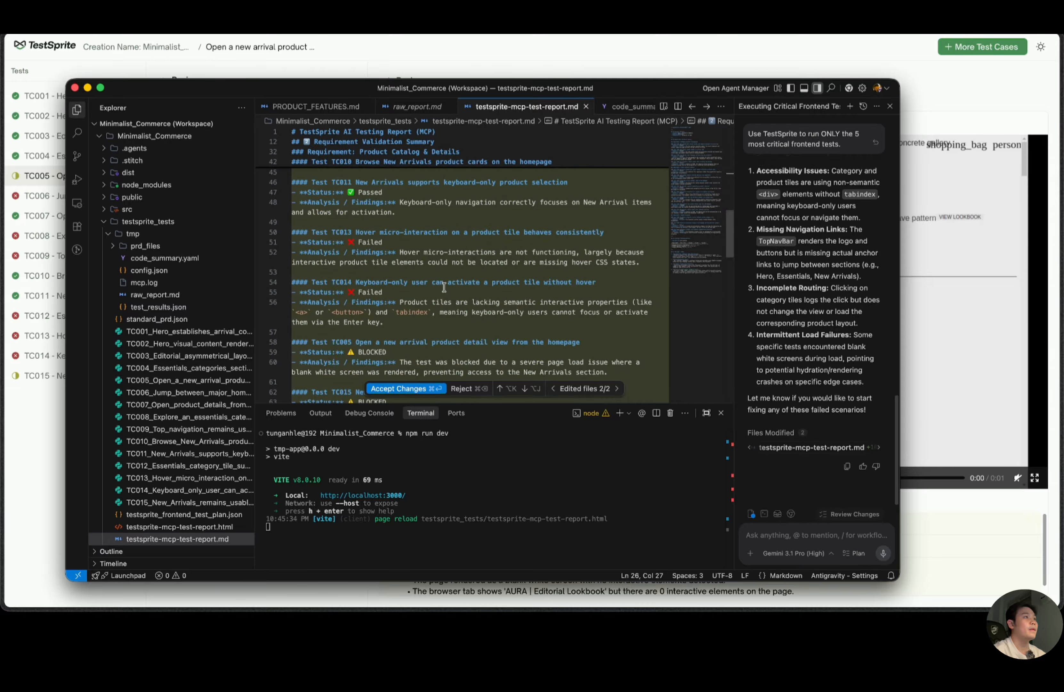
Attach testsprite-mcp-test-report.md to the agent chat message and write the prompt "please fix it" without sending it.
drag(541, 110, 859, 532)
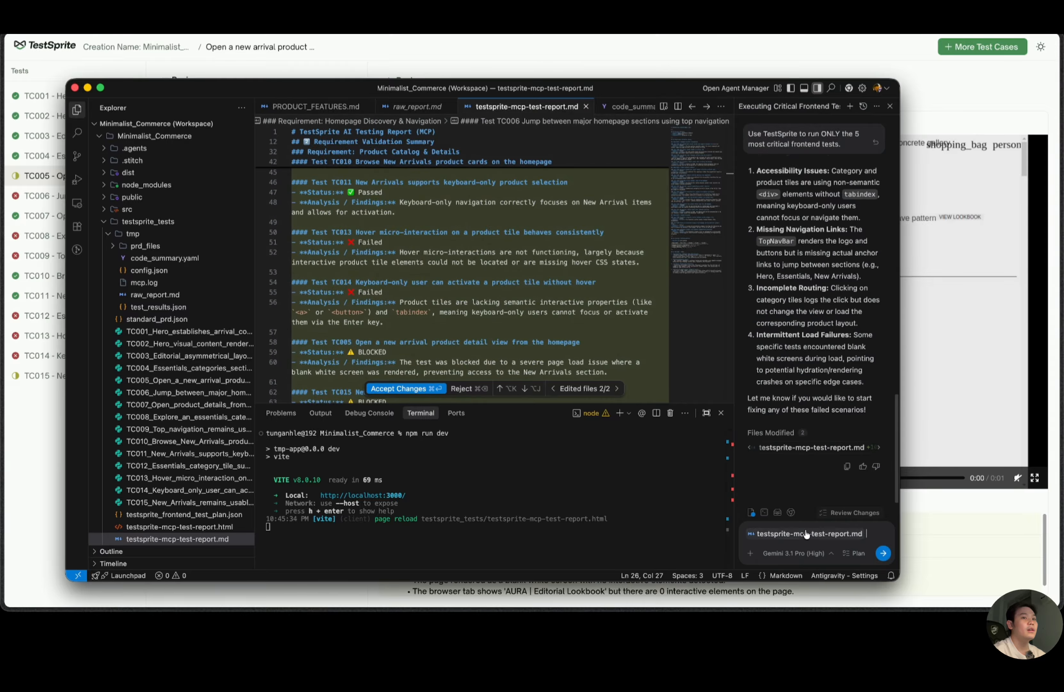
text(g)
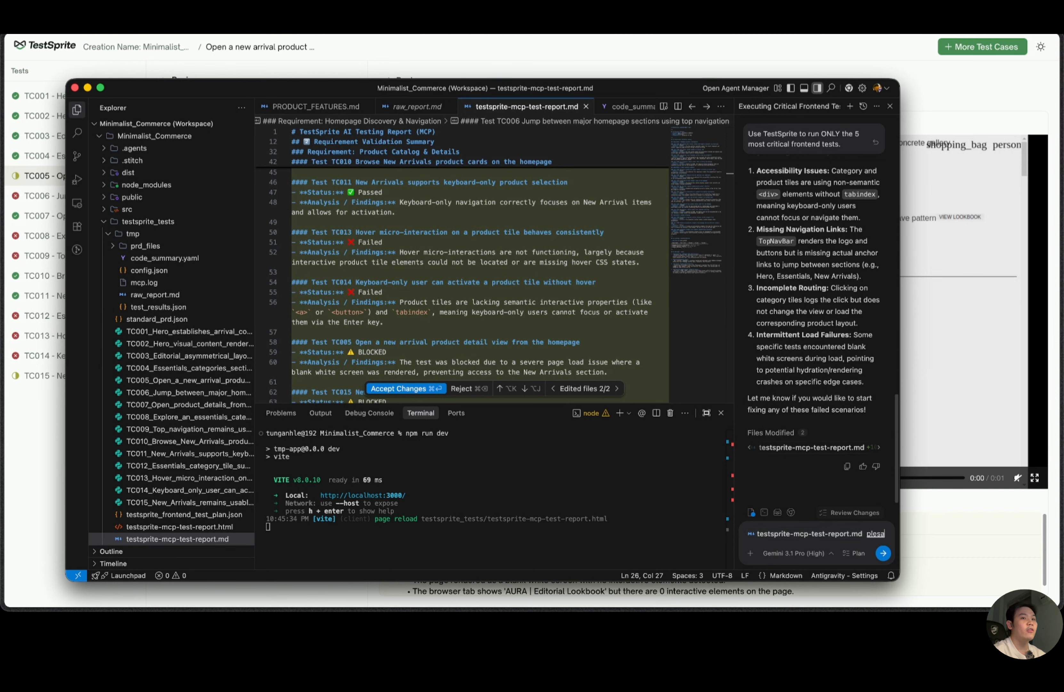
text(lesa)
key(BackSpace)
key(BackSpace)
text(ase fix it)
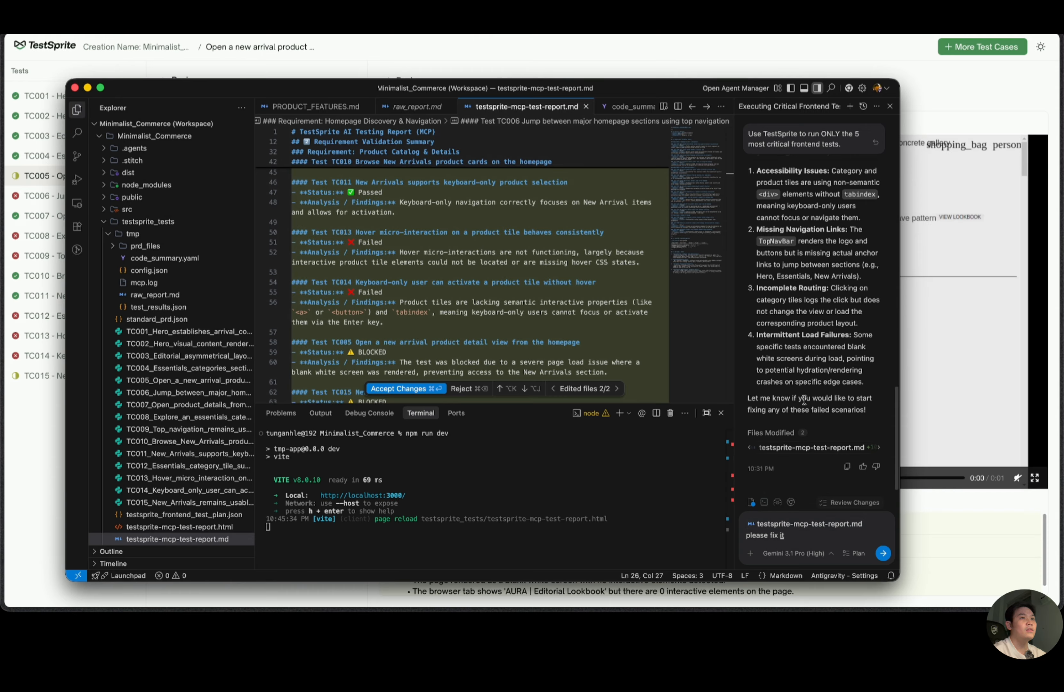
Review the end of the agent's findings summary and the report's Category Browsing results and Coverage & Matching Metrics.
scroll(801, 418, down, 1)
scroll(801, 410, down, 1)
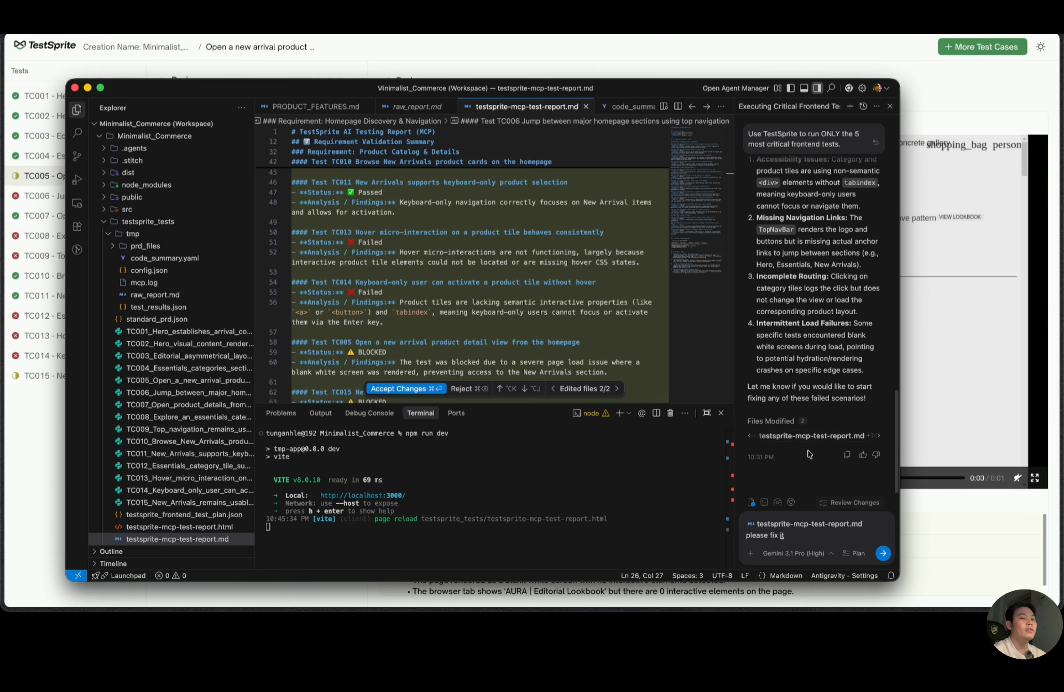
scroll(407, 304, down, 5)
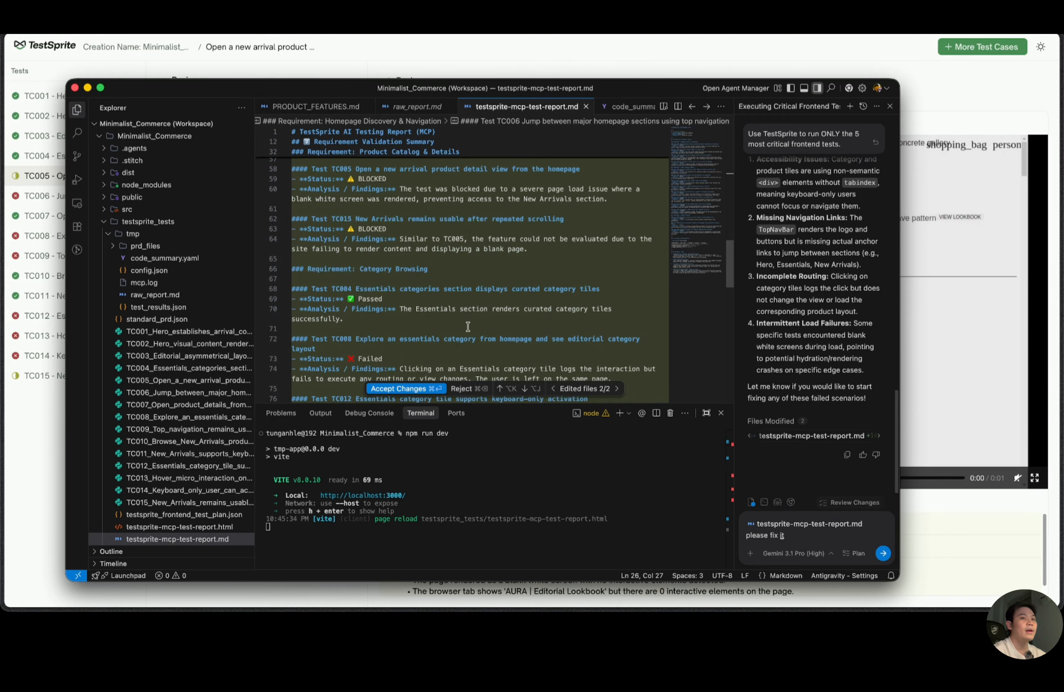
scroll(468, 327, down, 5)
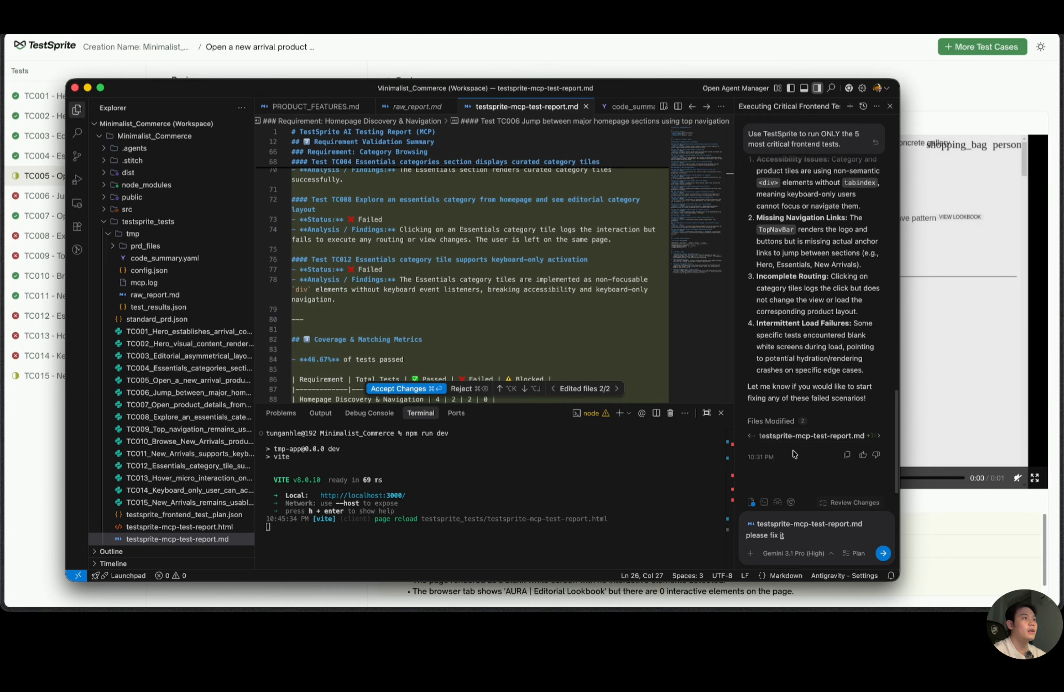